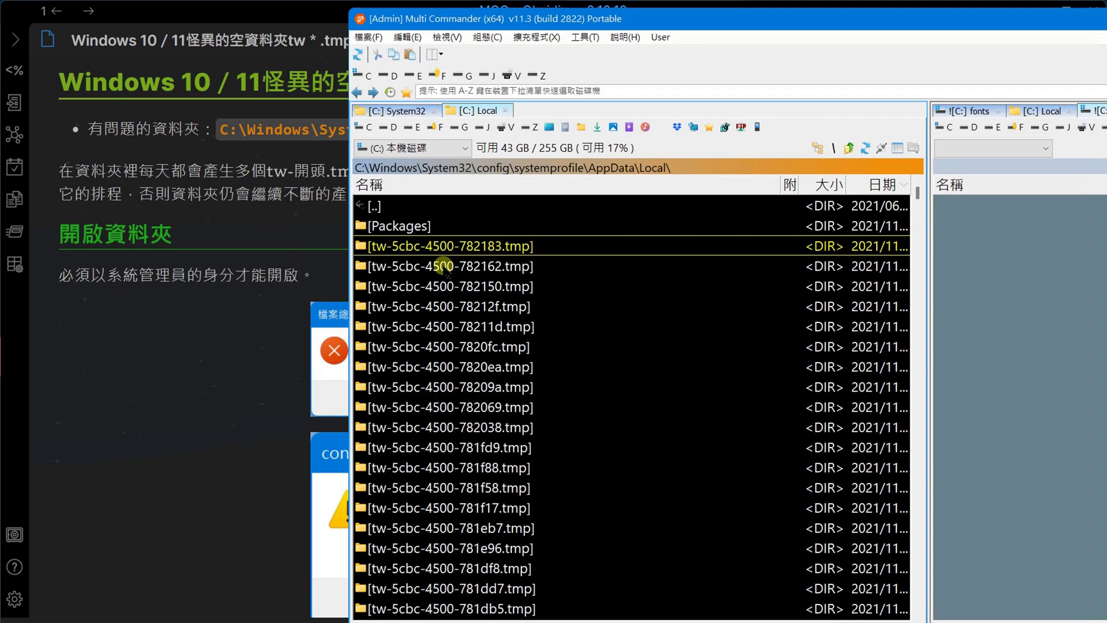
# - Look inside the tw-5cbc-4500-782162.tmp folder in the systemprofile's AppData\Local directory and return to Local
pyautogui.click(443, 267)
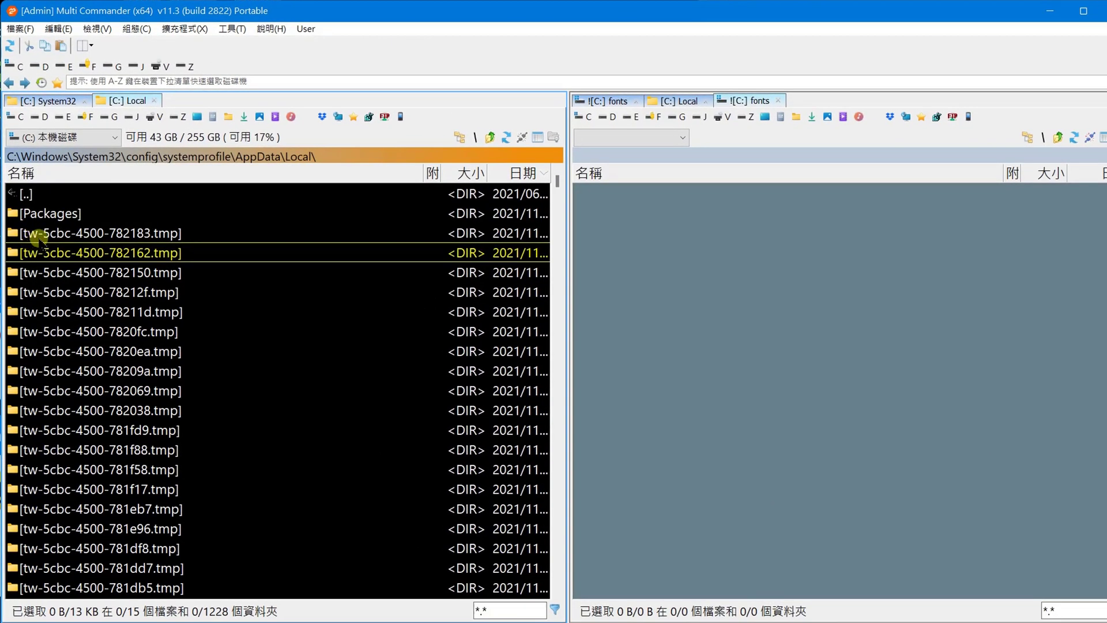
pyautogui.click(176, 233)
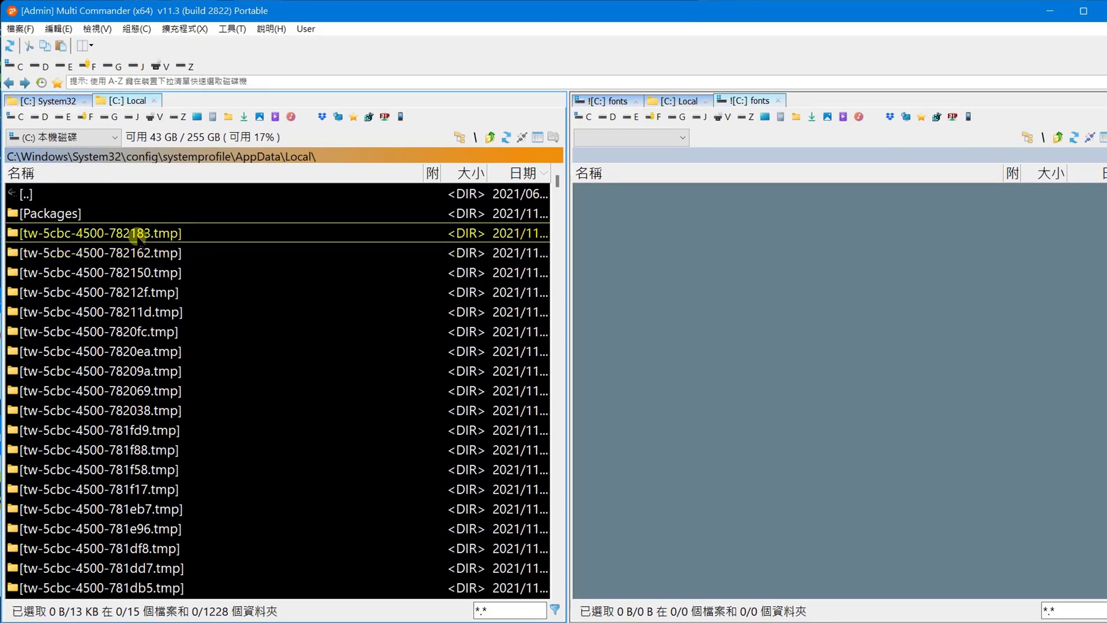
pyautogui.click(134, 253)
pyautogui.doubleClick(133, 252)
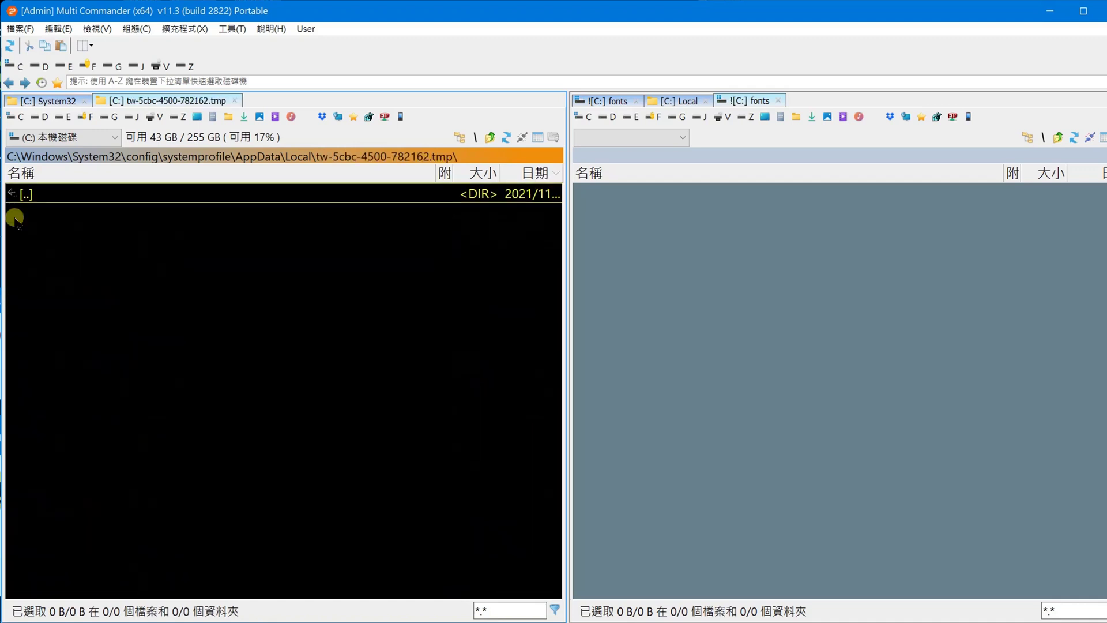
pyautogui.doubleClick(45, 194)
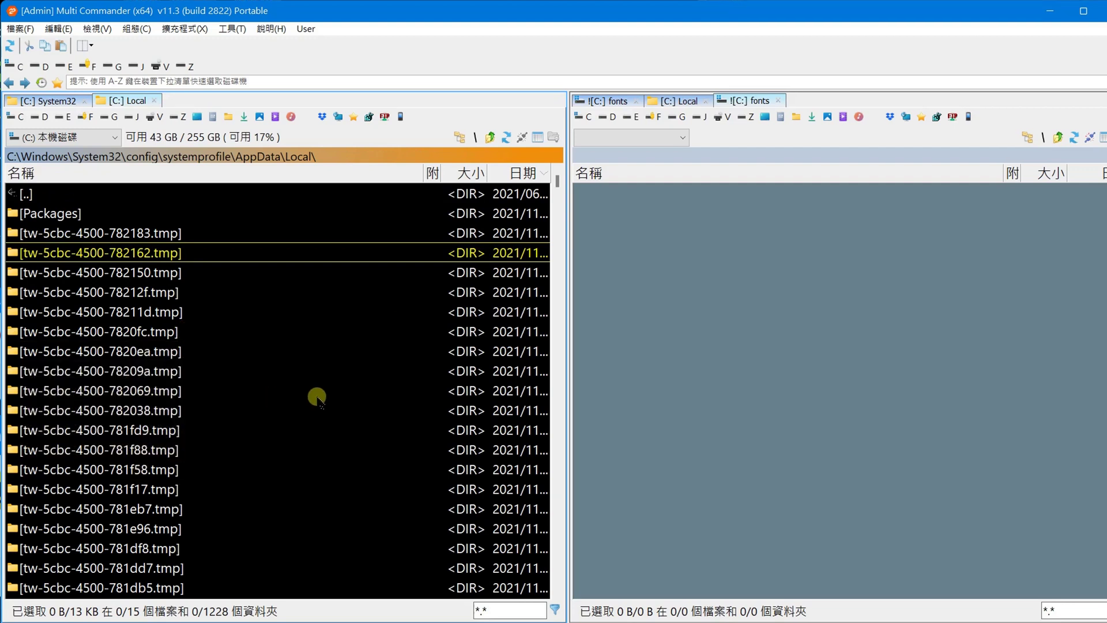
# - Filter the Local directory listing with *.tmp
pyautogui.click(506, 612)
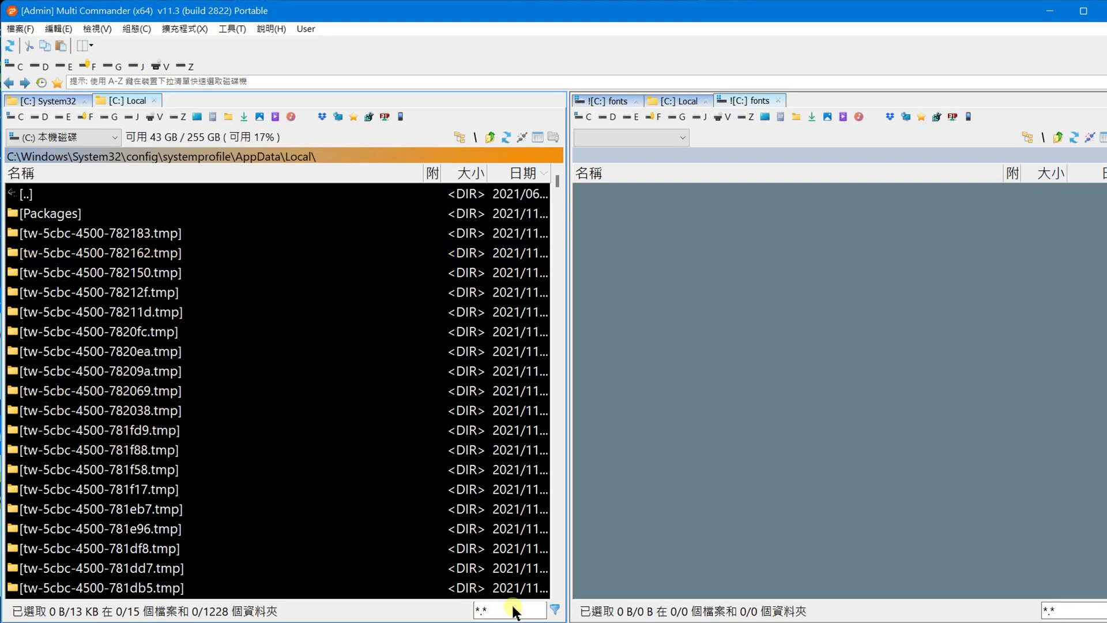
pyautogui.press('BackSpace')
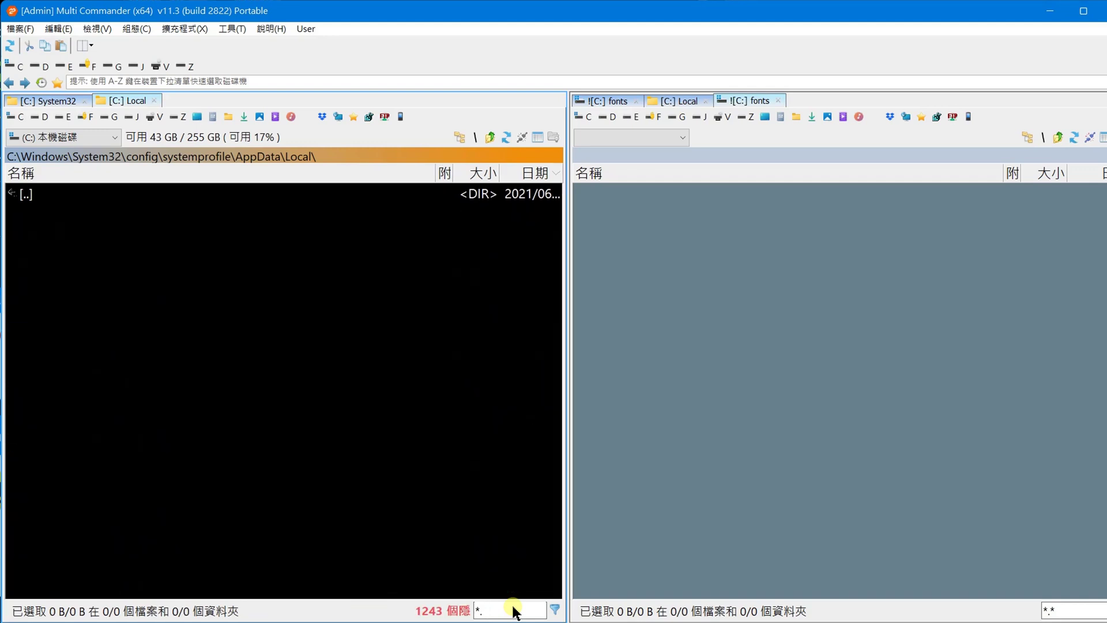
pyautogui.write('tmp')
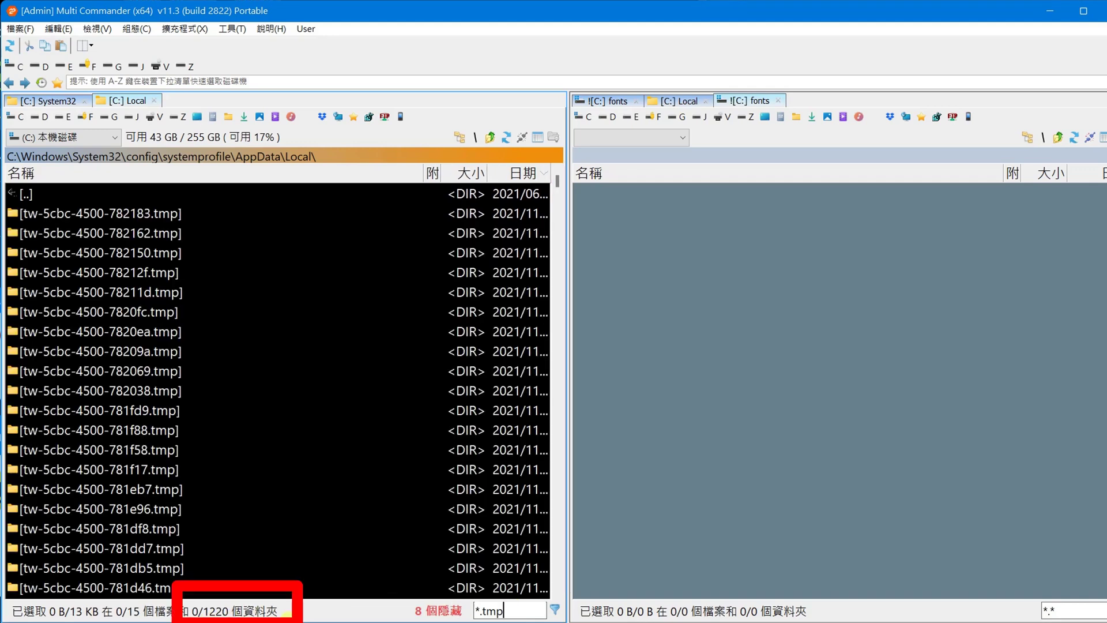
# - Examine the names and creation dates of several tw-5cbc-4500 .tmp folders in the filtered listing
pyautogui.click(77, 233)
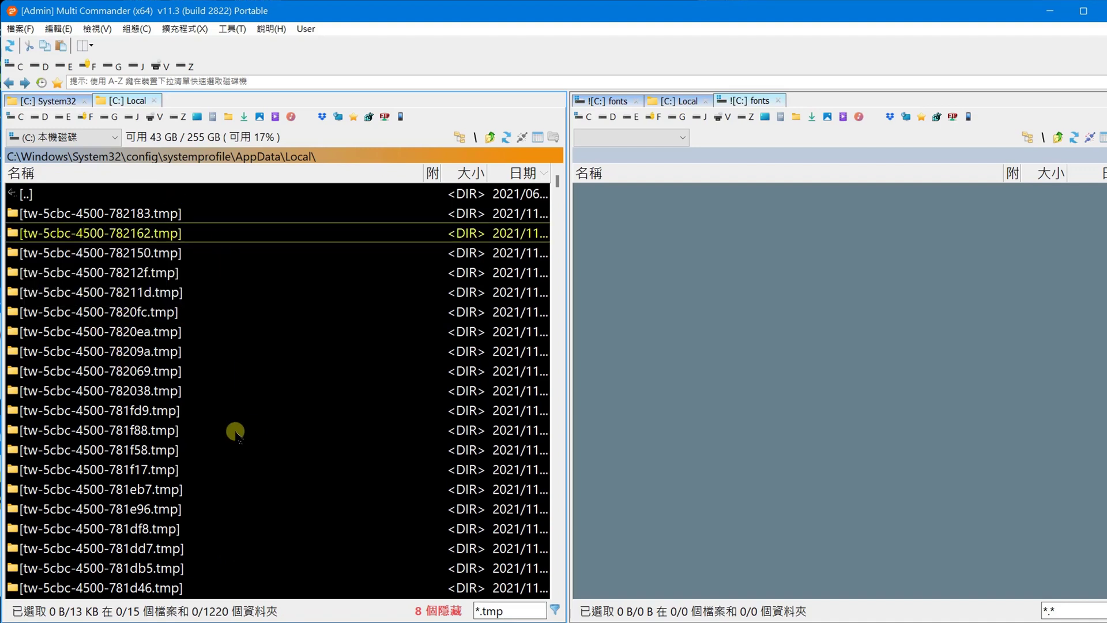
pyautogui.click(94, 215)
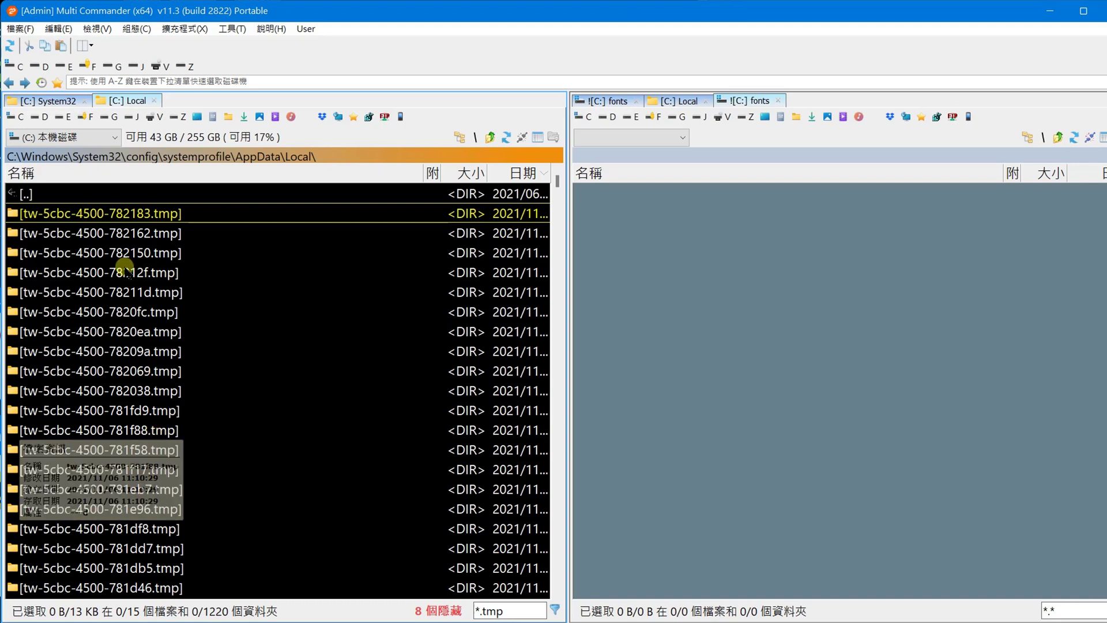
pyautogui.press('Down')
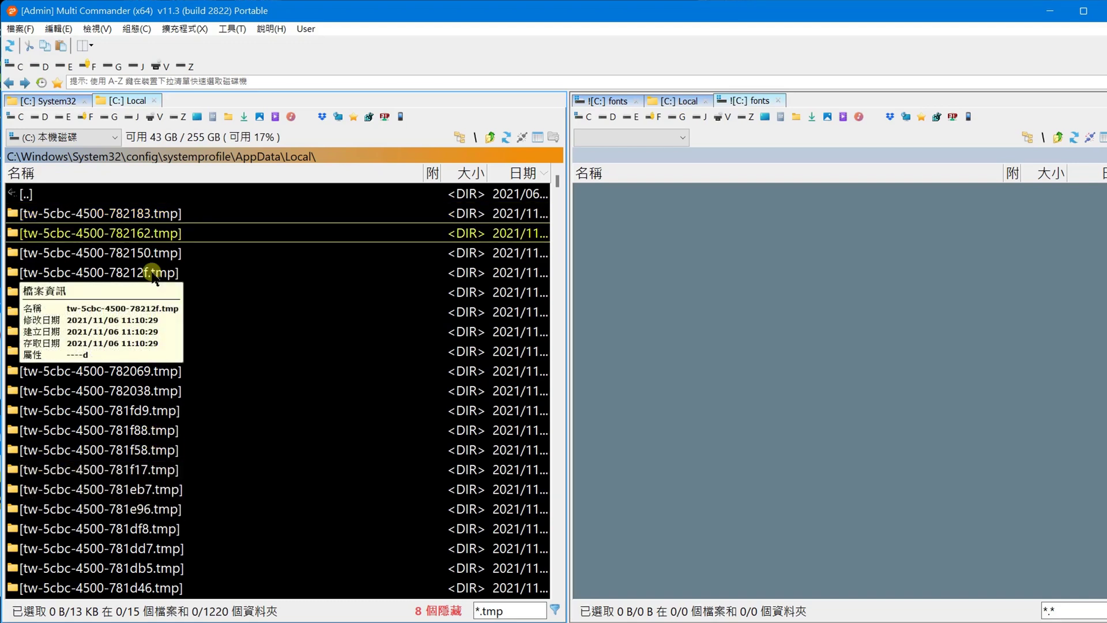
pyautogui.click(140, 214)
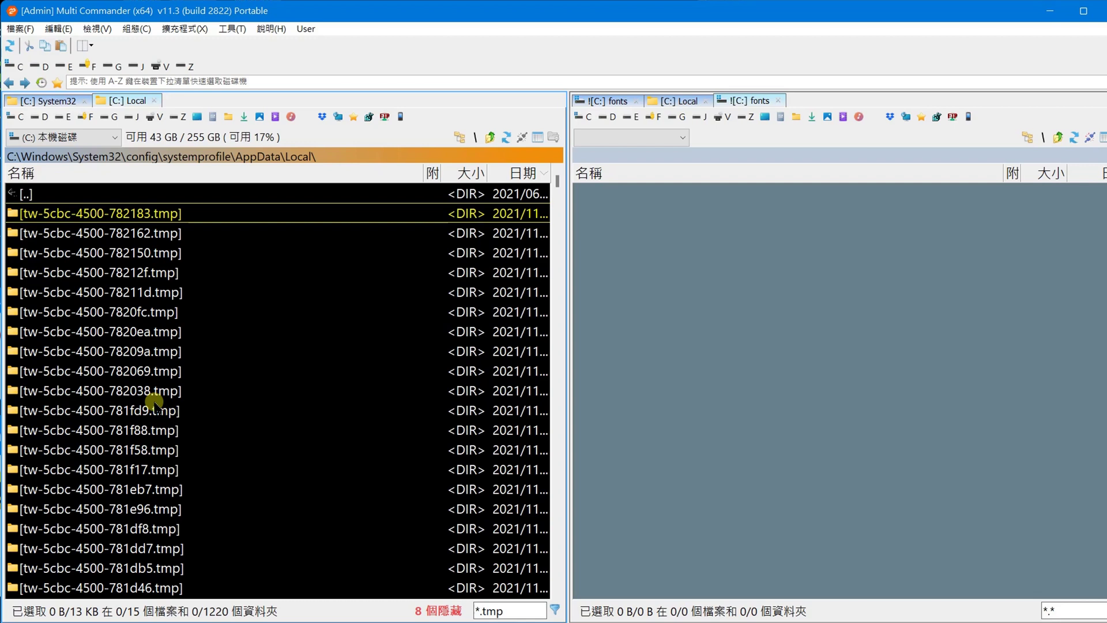
pyautogui.moveTo(156, 412)
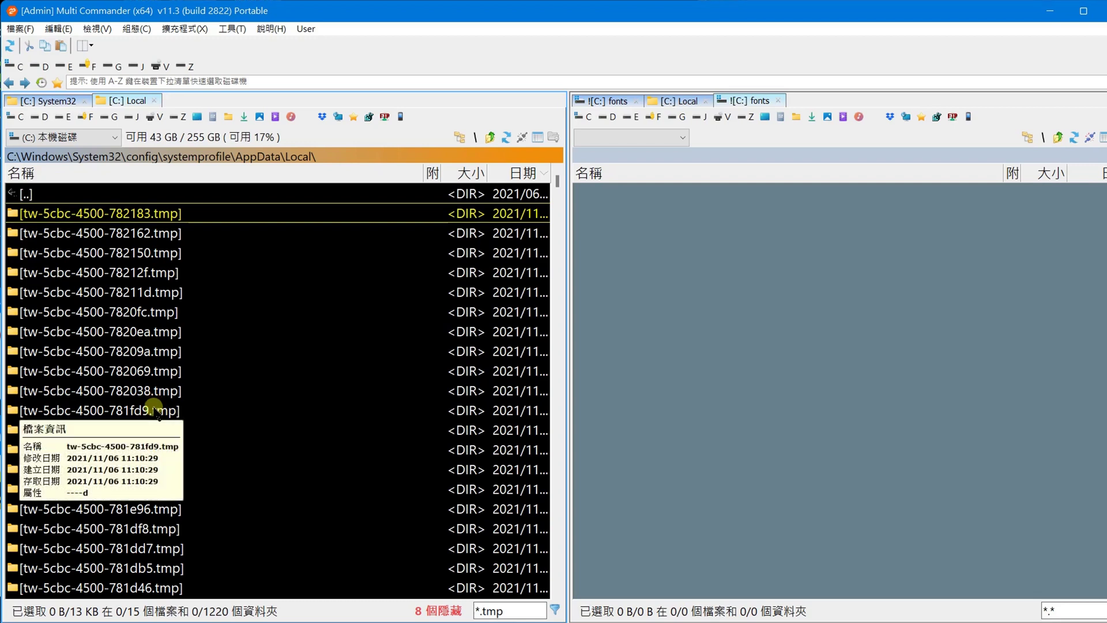
pyautogui.click(117, 293)
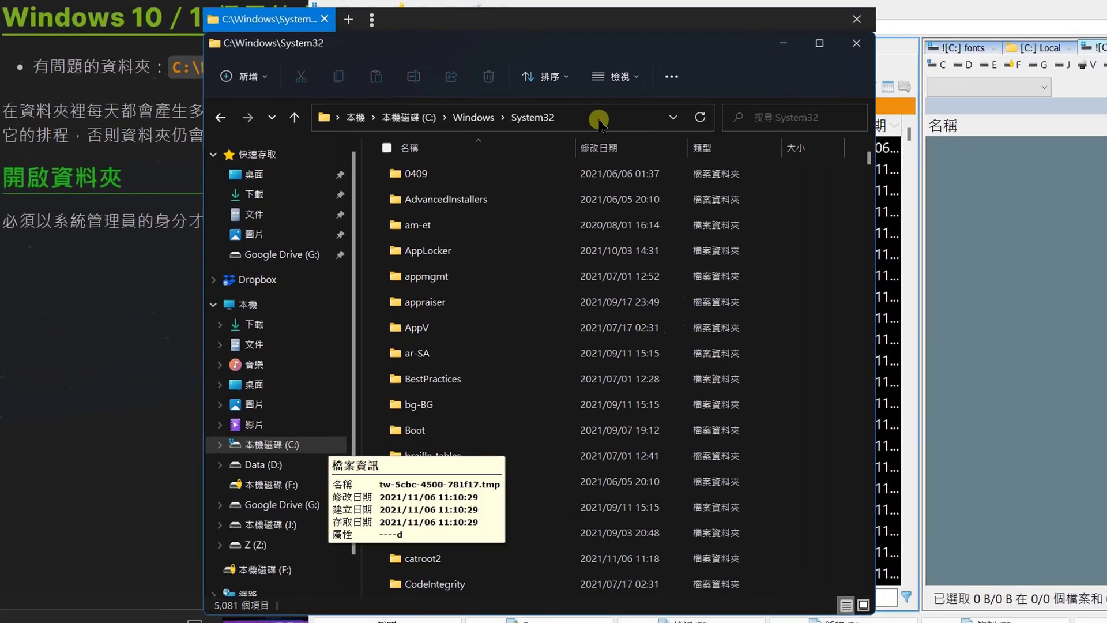
# - In File Explorer, open the config folder under C:\Windows\System32 and accept permanent access to it
pyautogui.click(576, 115)
pyautogui.click(482, 117)
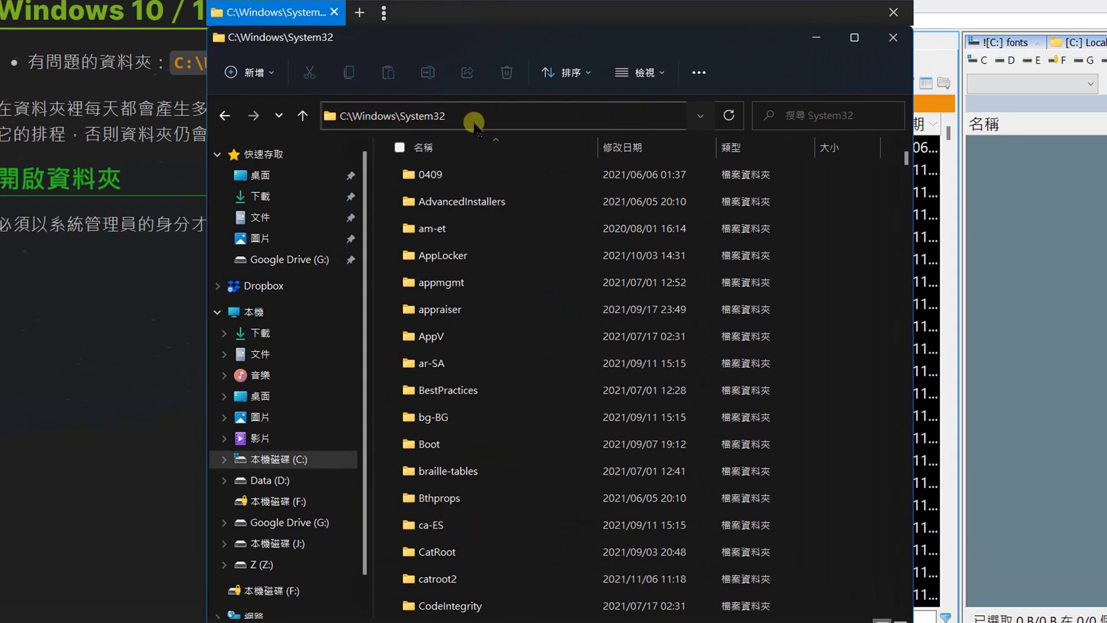
pyautogui.click(474, 120)
pyautogui.scroll(-3, 504, 519)
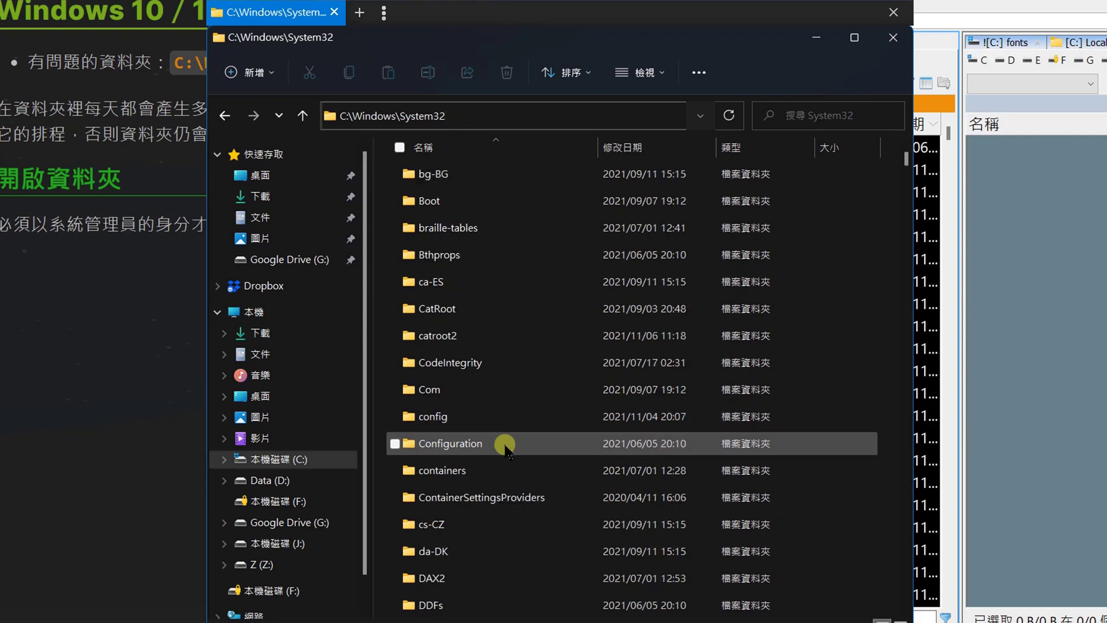
pyautogui.click(507, 416)
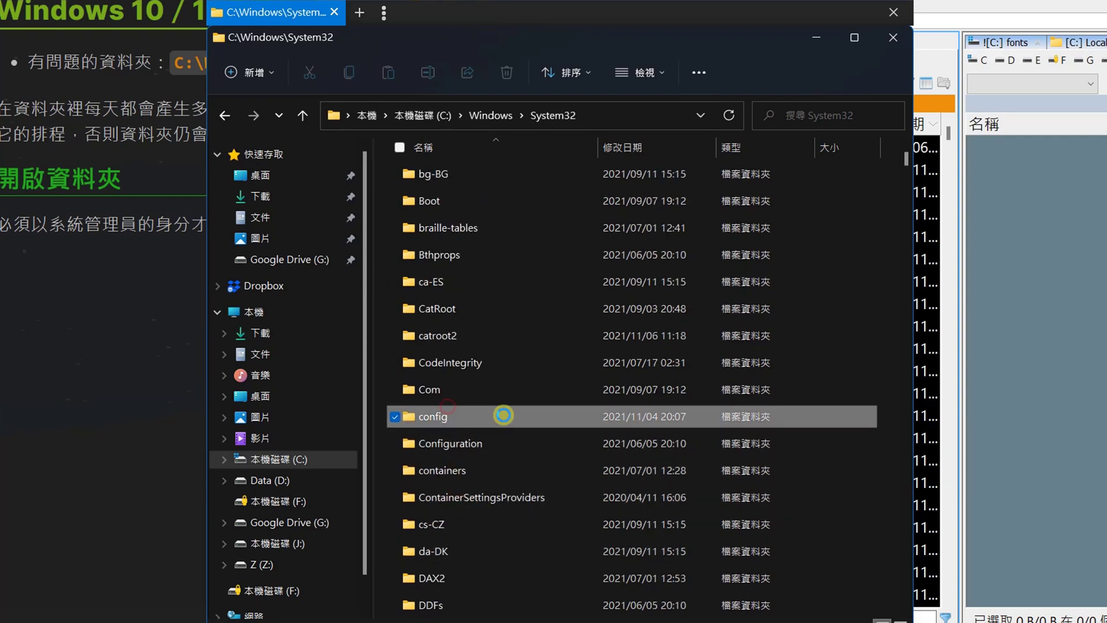
pyautogui.doubleClick(463, 416)
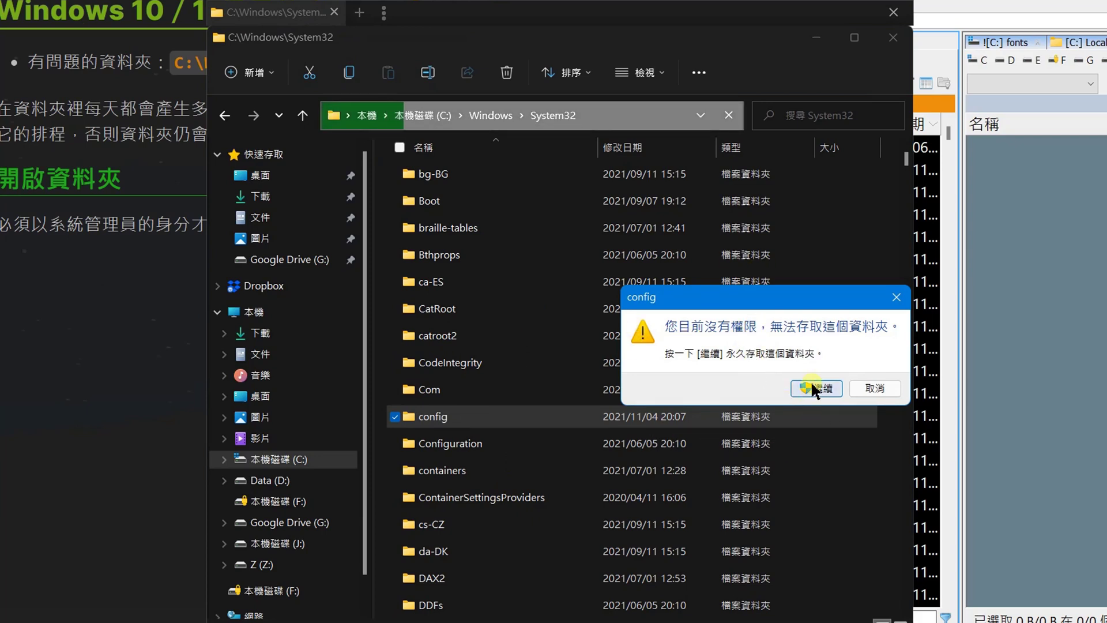
pyautogui.click(796, 388)
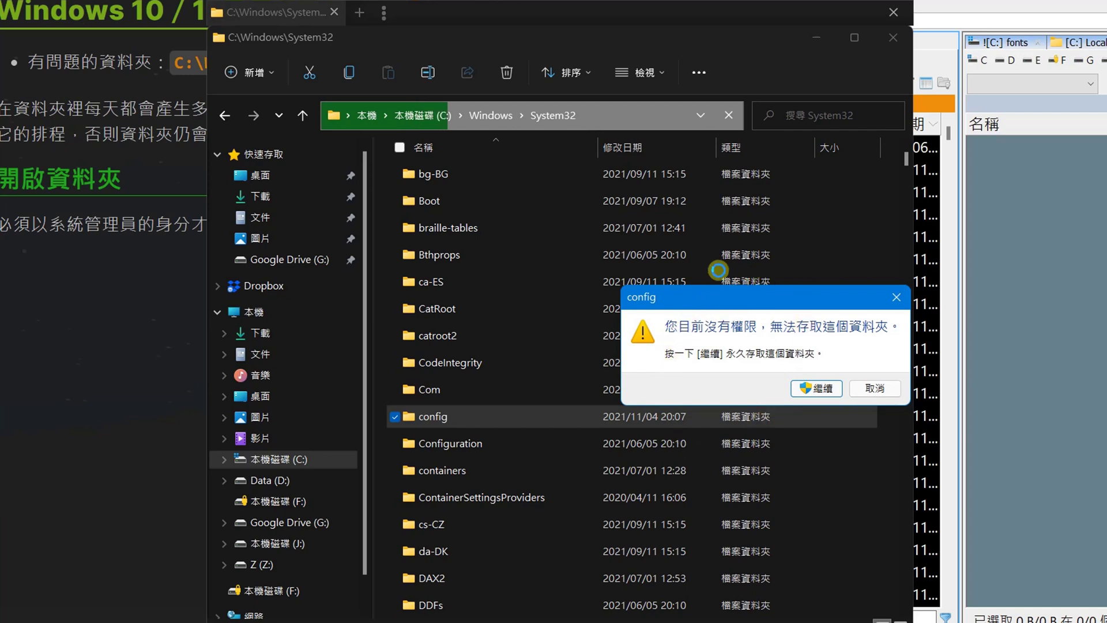
pyautogui.click(817, 390)
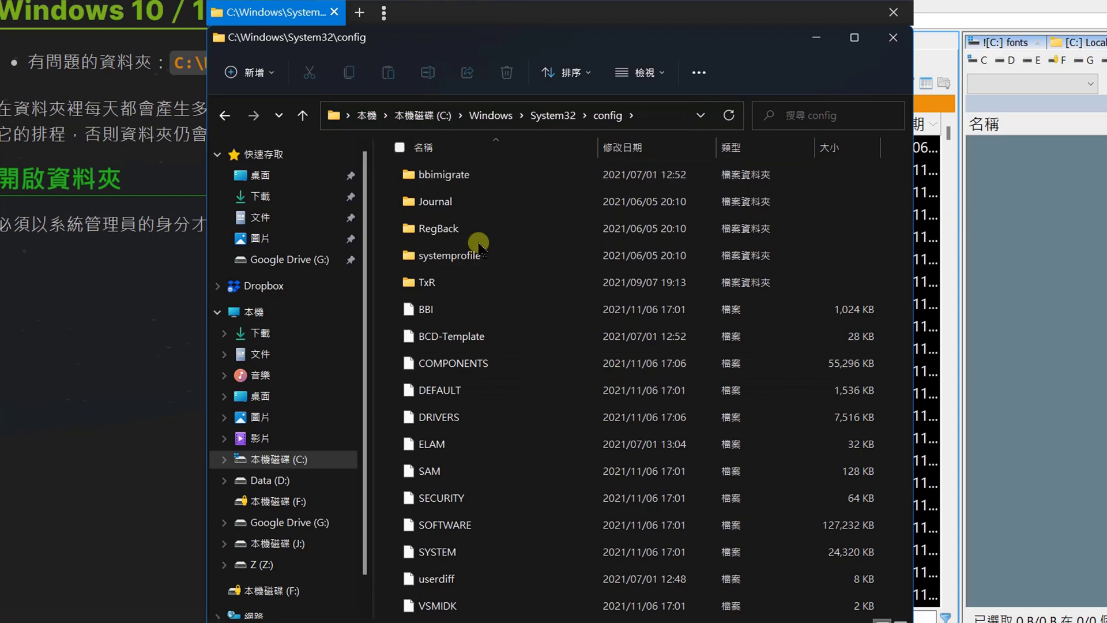
# - Open the systemprofile folder with permanent access granted and go into its AppData\Local folder
pyautogui.click(445, 259)
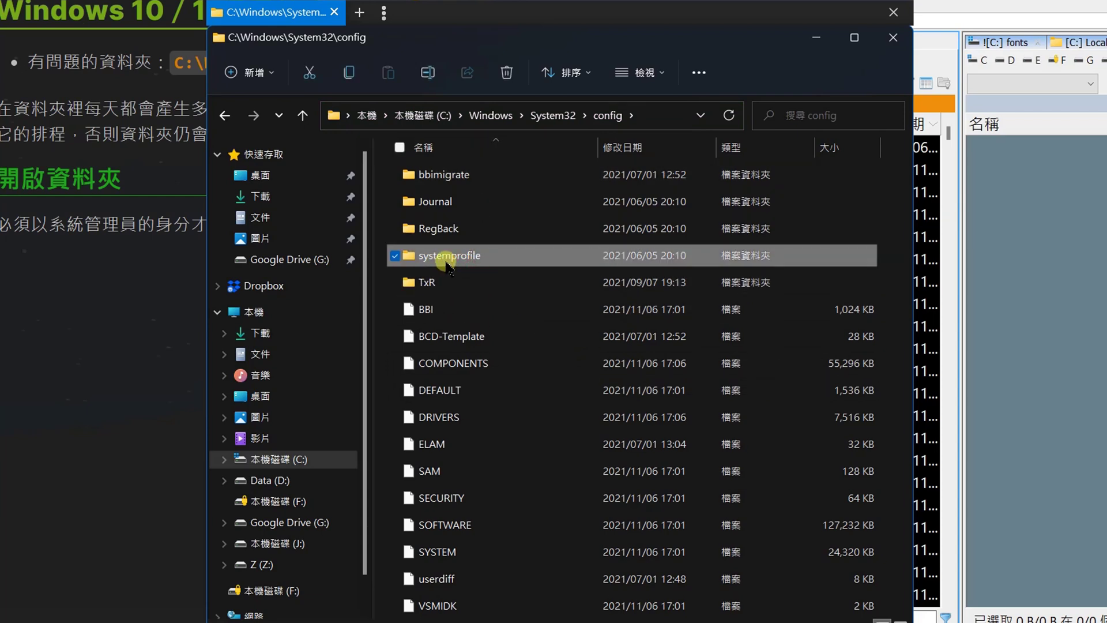
pyautogui.doubleClick(480, 258)
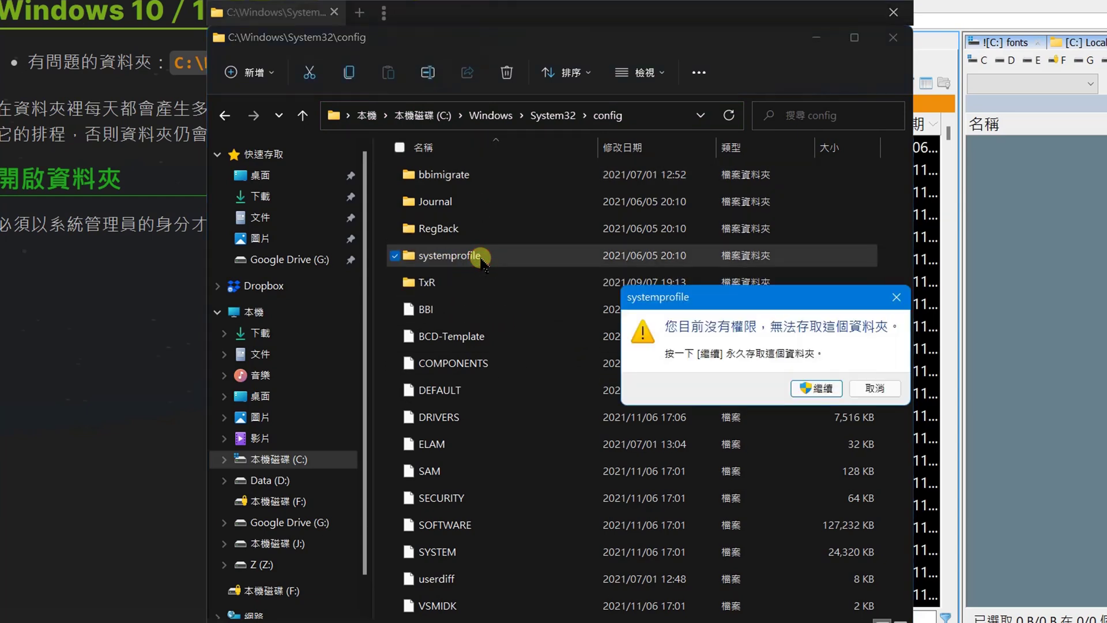
pyautogui.click(816, 388)
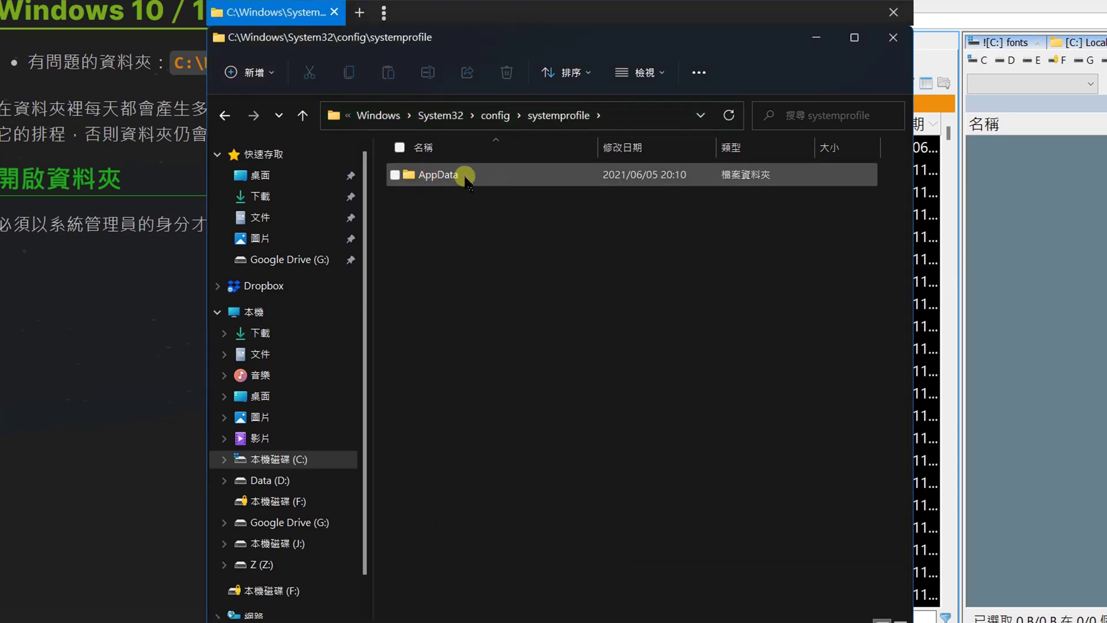
pyautogui.doubleClick(456, 174)
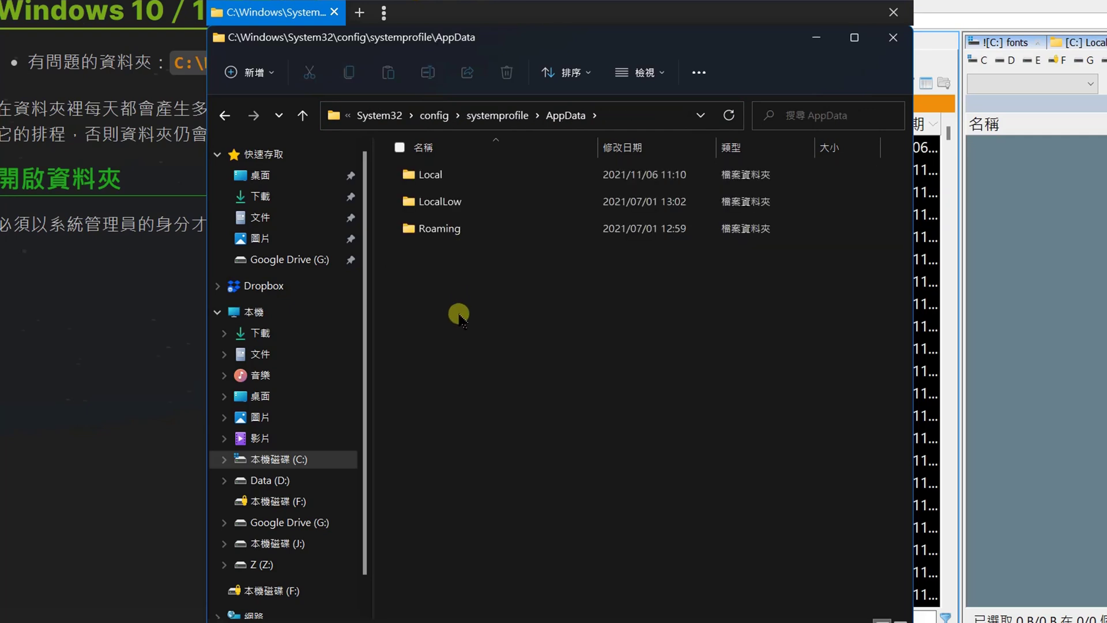
pyautogui.doubleClick(449, 176)
# - Look inside the tw-1a9c-2b34-a50ca7.tmp folder and go back up to Local
pyautogui.scroll(-5, 438, 323)
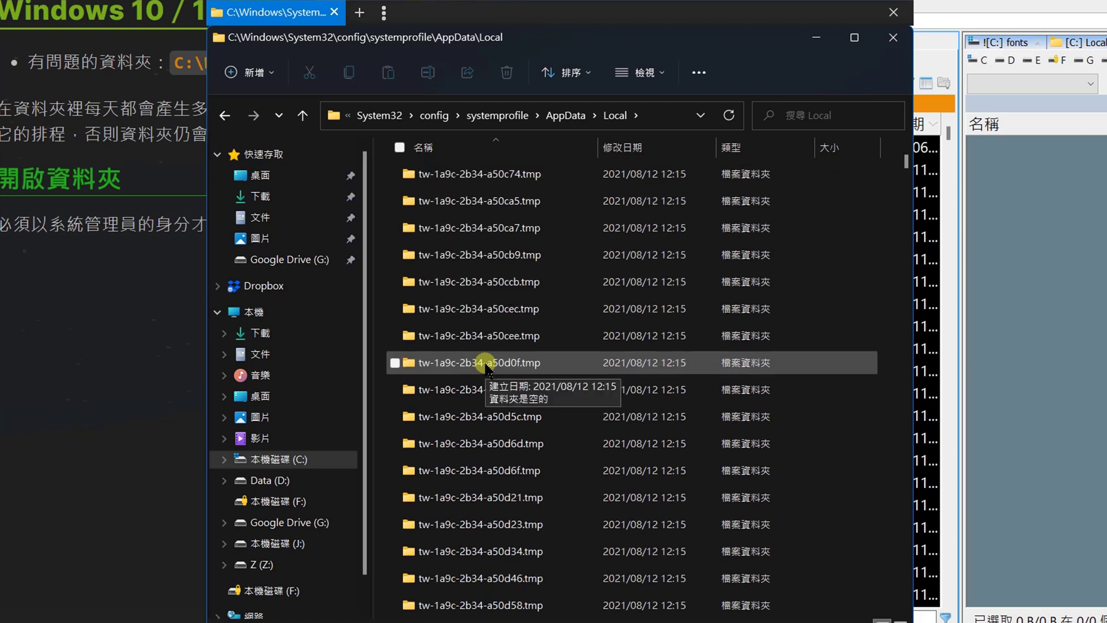
pyautogui.scroll(2, 491, 271)
pyautogui.click(477, 225)
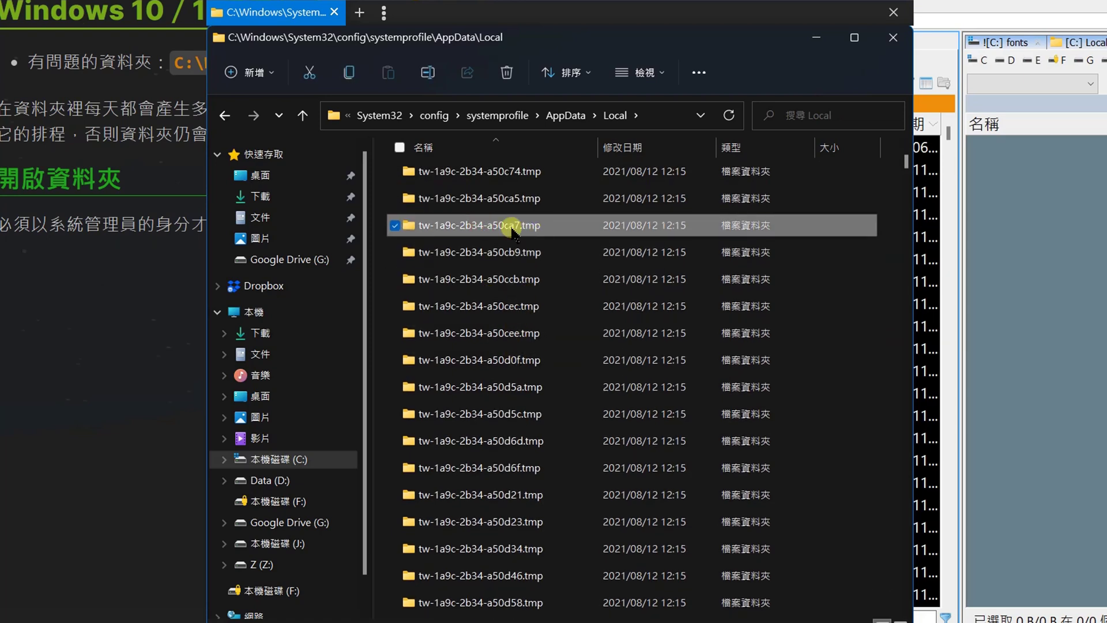
pyautogui.doubleClick(512, 226)
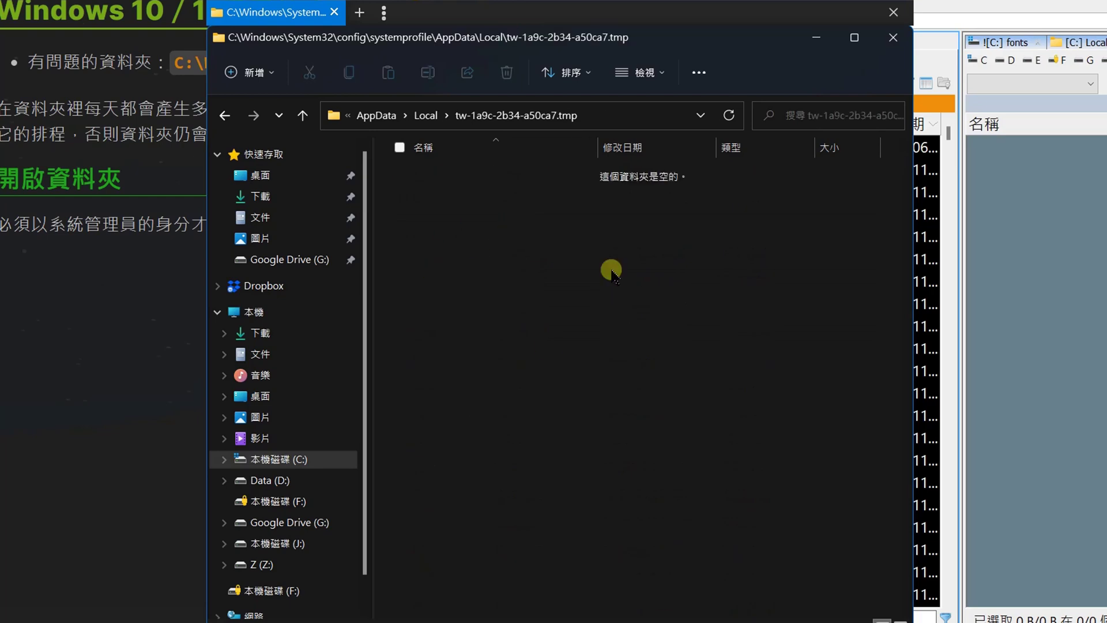
pyautogui.click(302, 116)
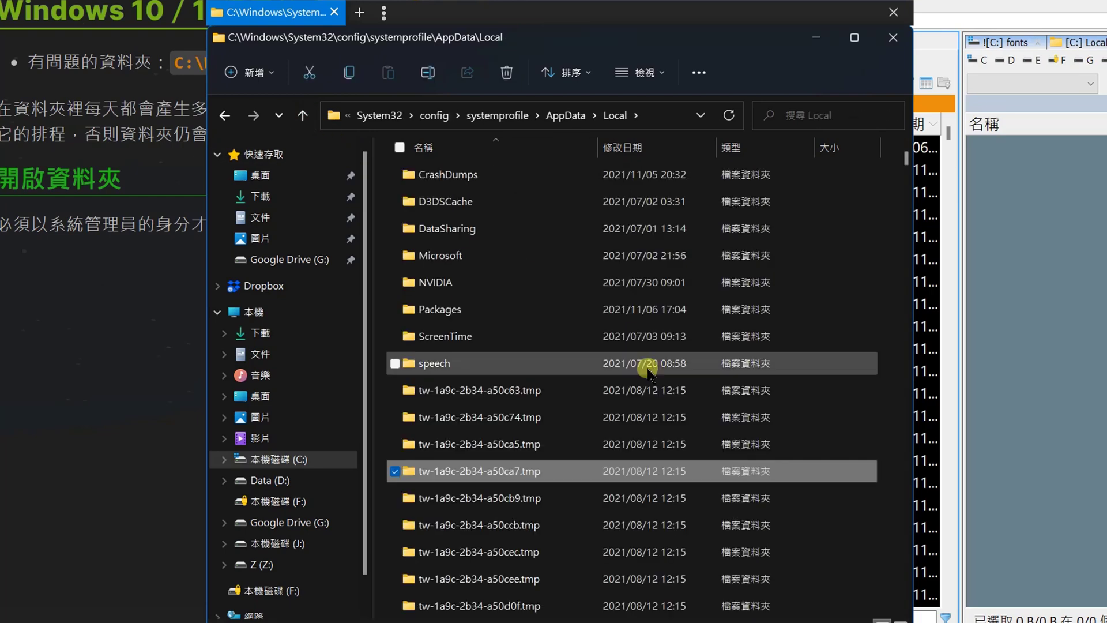
# - Close the File Explorer window showing the .tmp folders and return to the Multi Commander listing
pyautogui.scroll(-3, 571, 398)
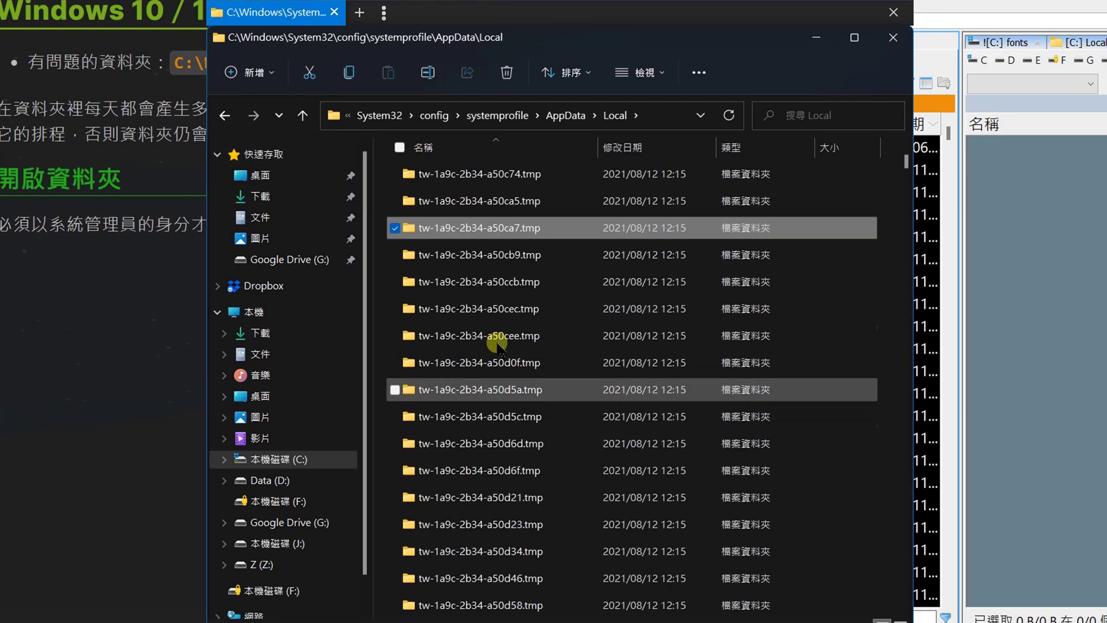
pyautogui.click(483, 176)
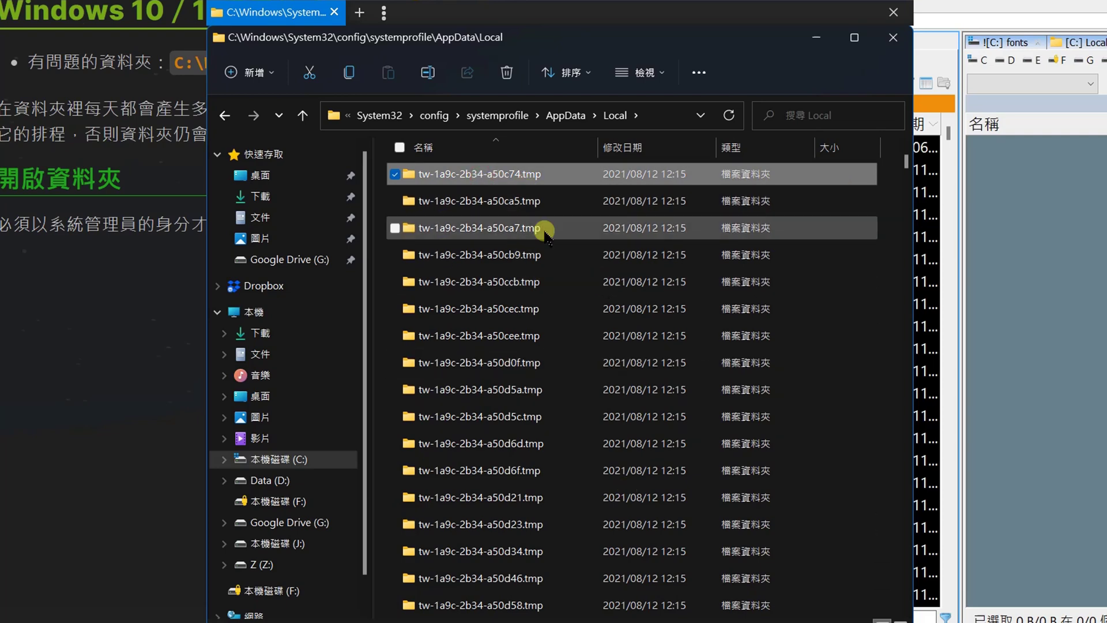
pyautogui.click(893, 12)
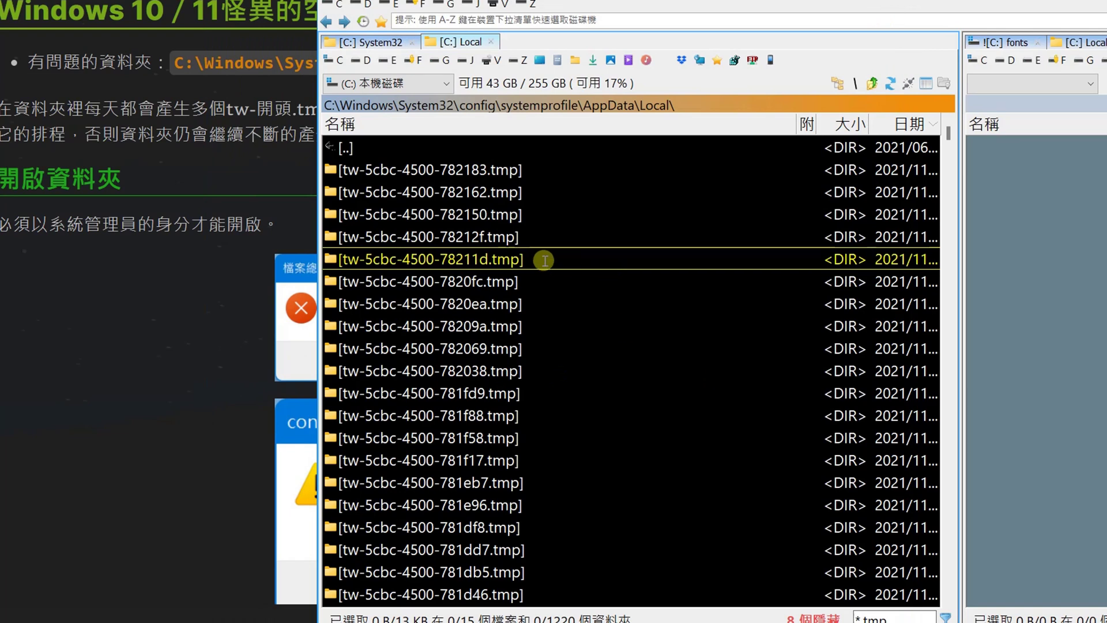
pyautogui.click(466, 168)
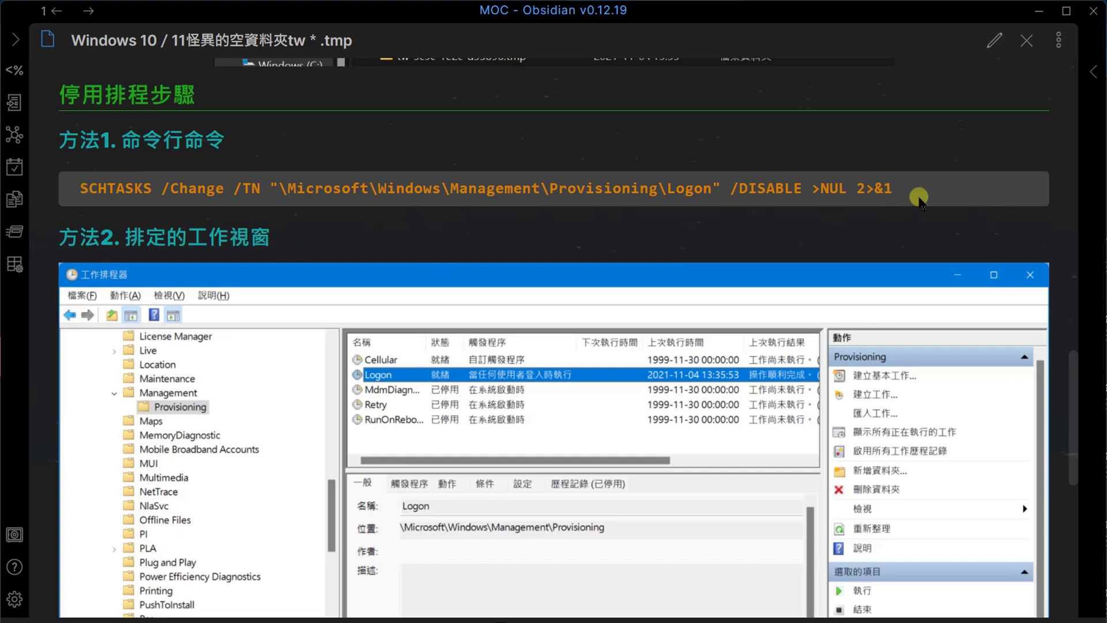
# - Search Windows for 控制台 and open the Control Panel
pyautogui.scroll(-2, 1090, 395)
pyautogui.scroll(-1, 1090, 394)
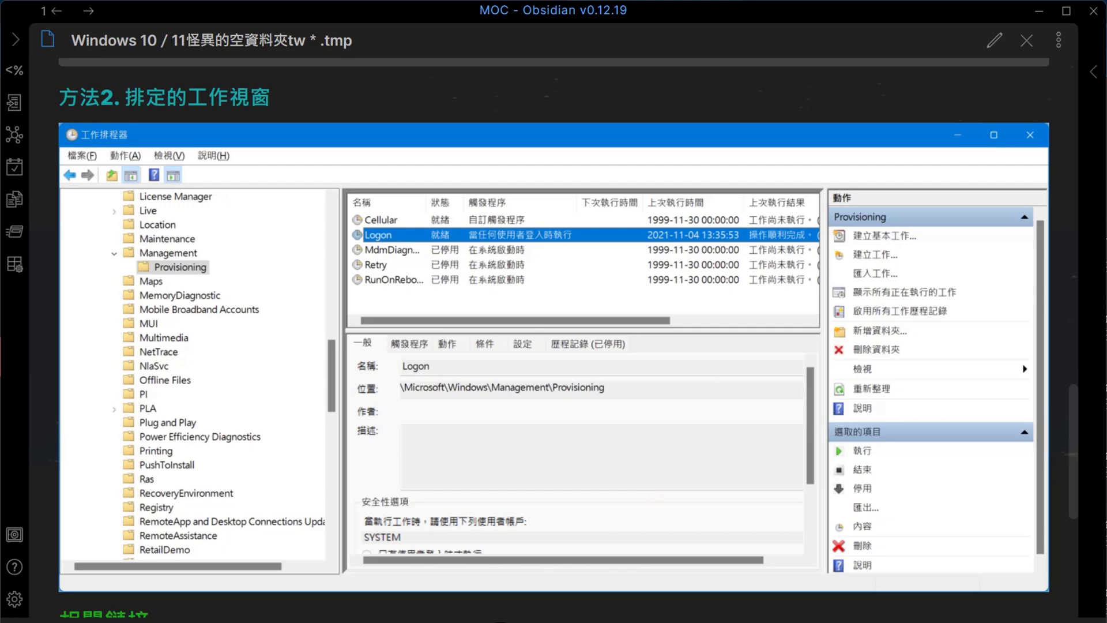
pyautogui.click(461, 610)
pyautogui.click(438, 229)
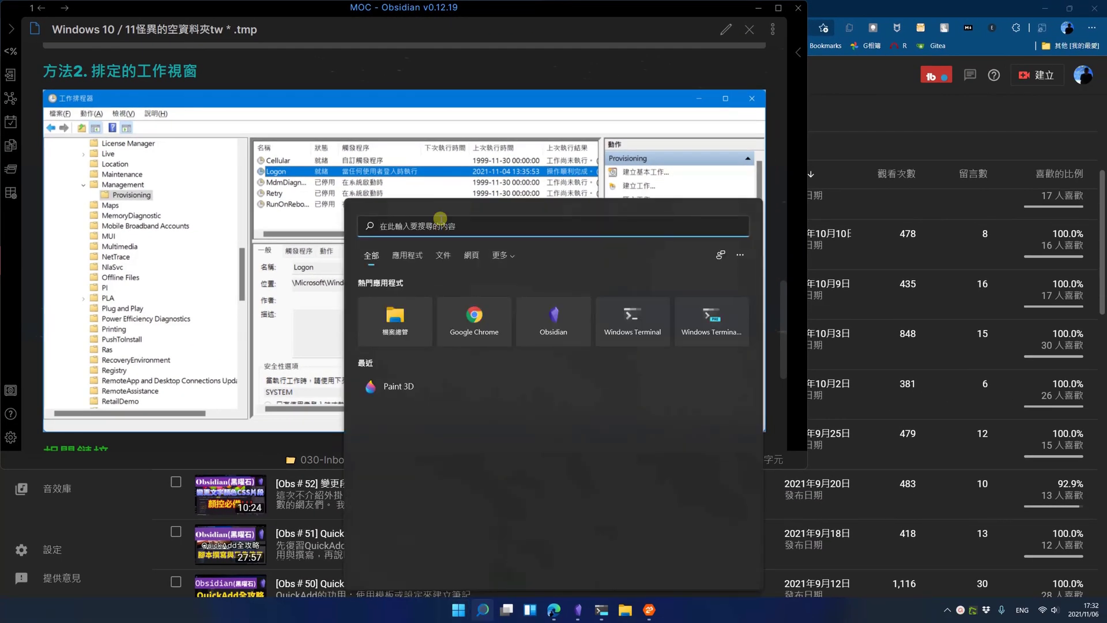
pyautogui.write('控制台')
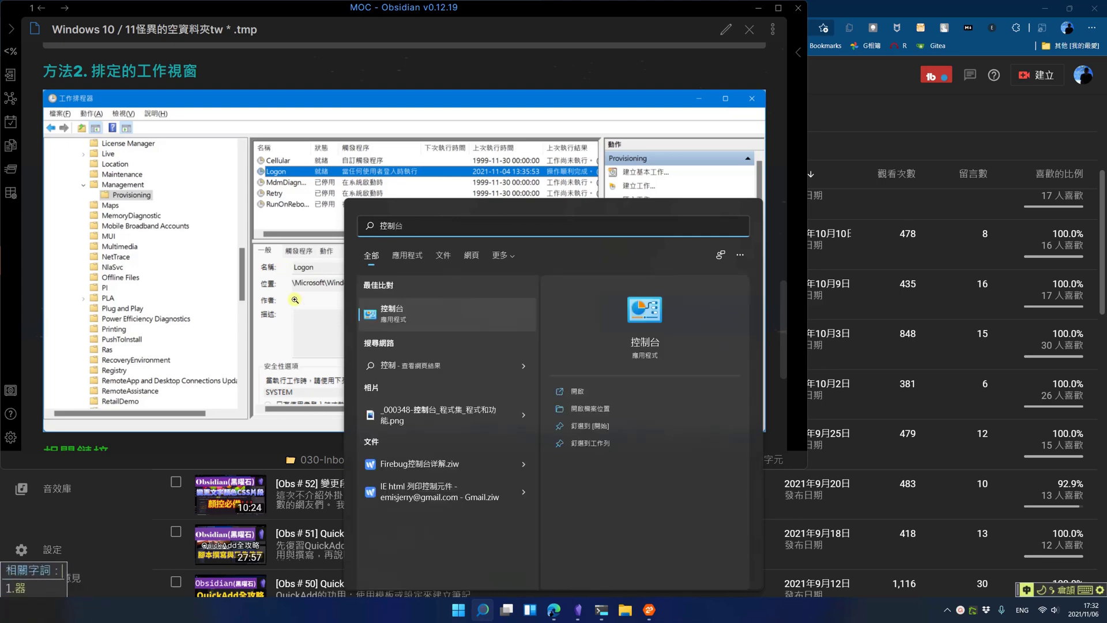
pyautogui.click(408, 311)
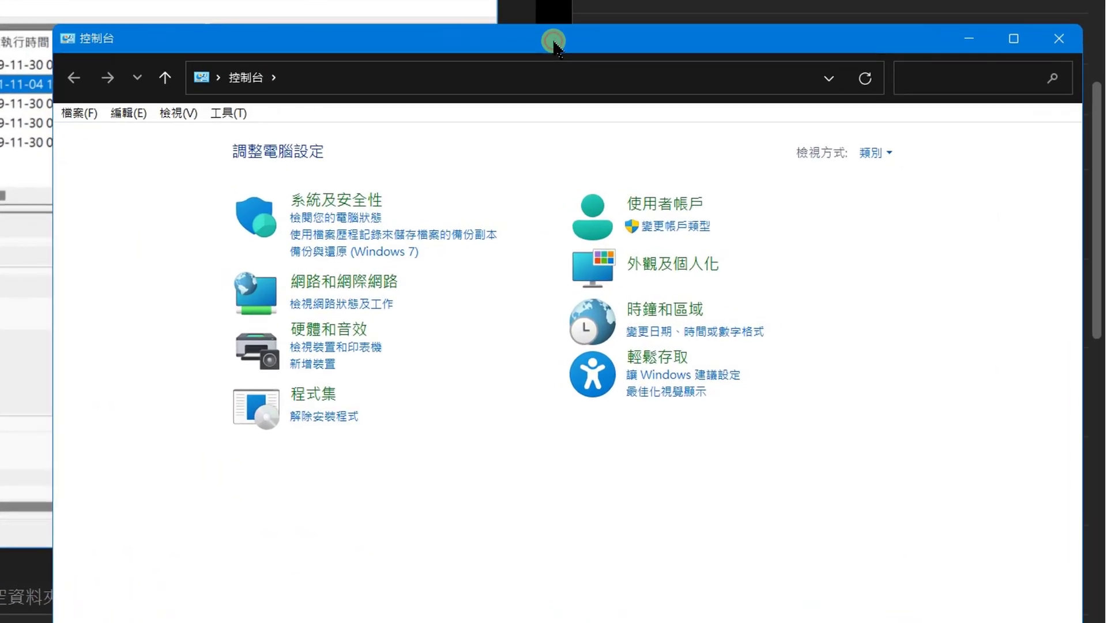
# - Search the Control Panel for sched, open 排程工作, and enlarge and reposition the Task Scheduler window
pyautogui.click(798, 147)
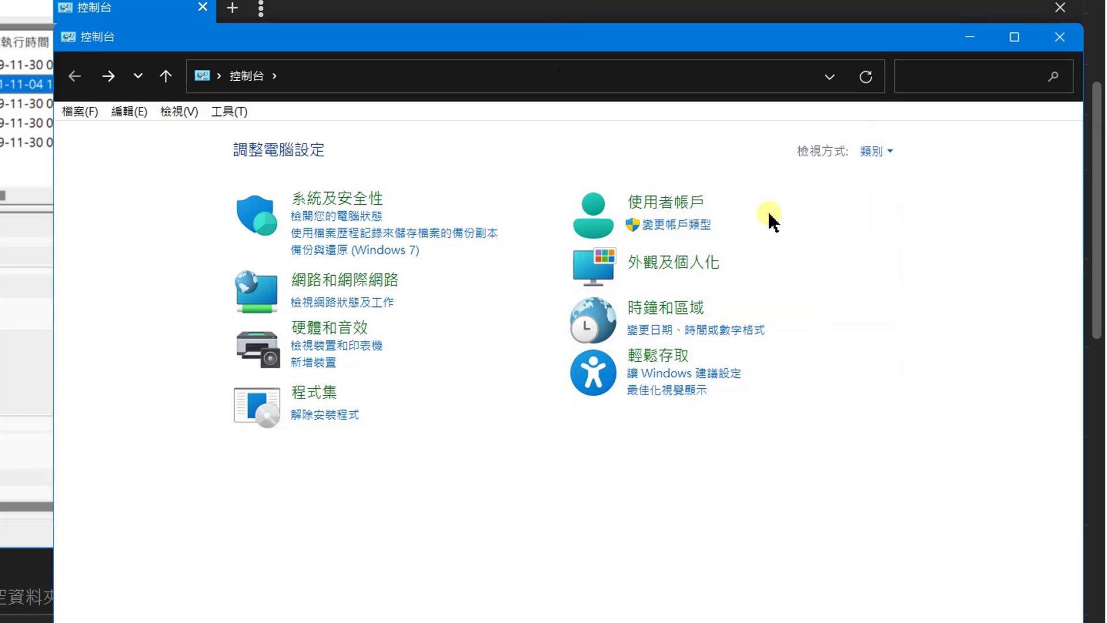
pyautogui.click(934, 86)
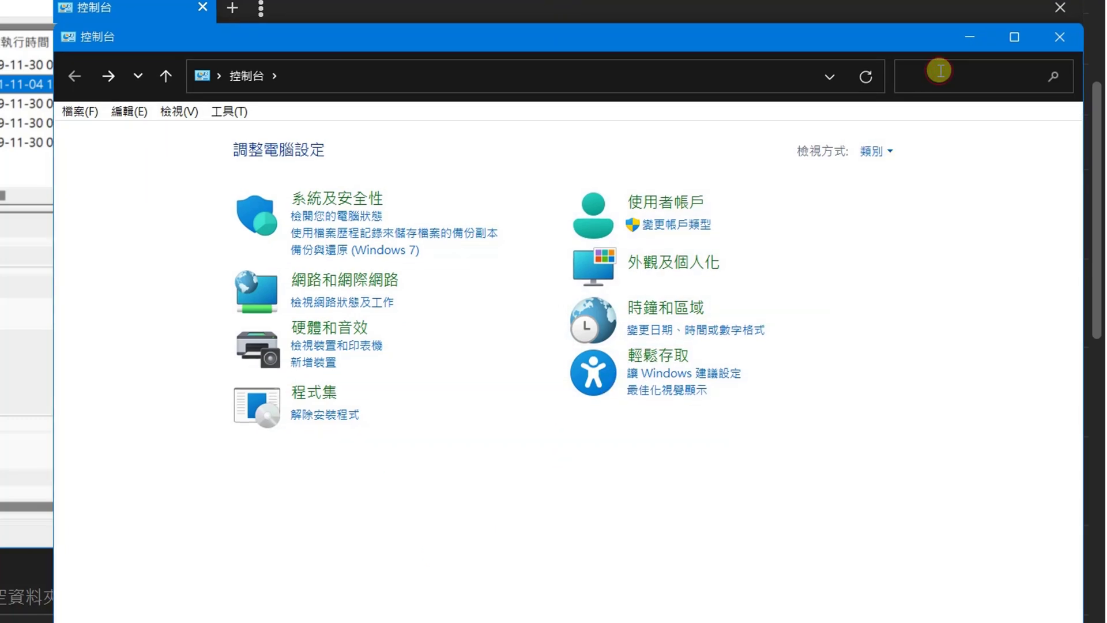
pyautogui.write('sched')
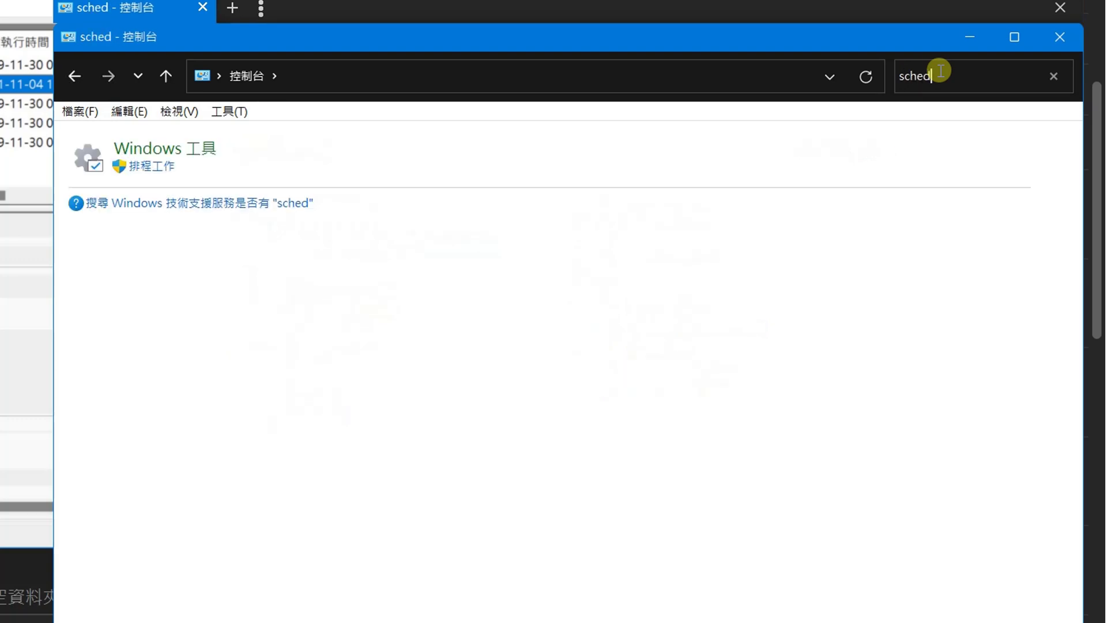
pyautogui.click(163, 167)
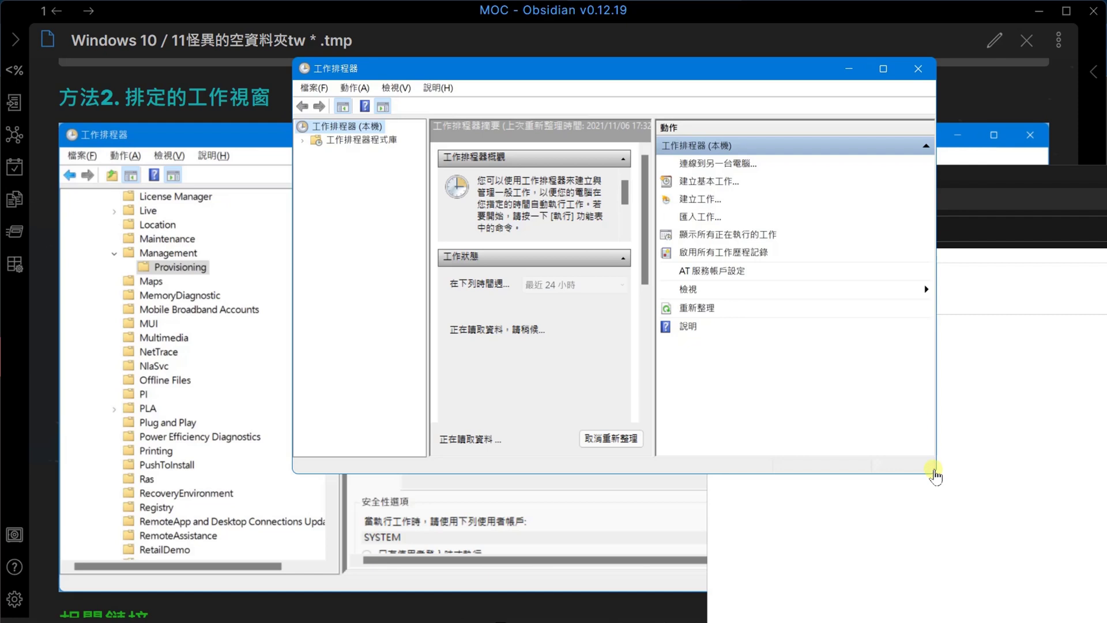
pyautogui.moveTo(934, 476); pyautogui.dragTo(1104, 578)
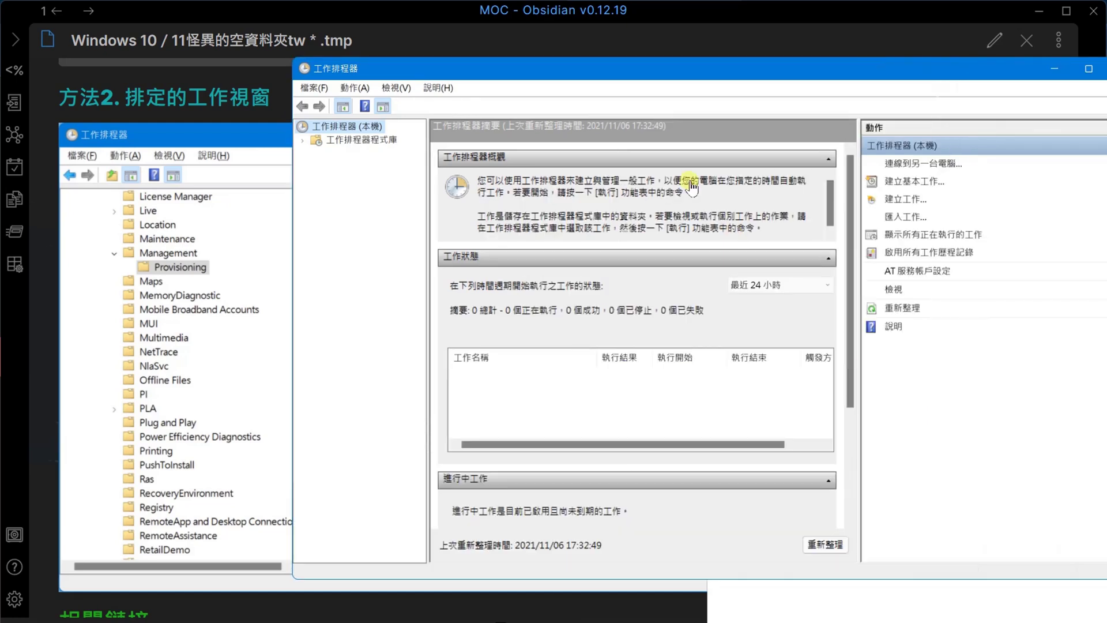
pyautogui.moveTo(649, 81); pyautogui.dragTo(872, 88)
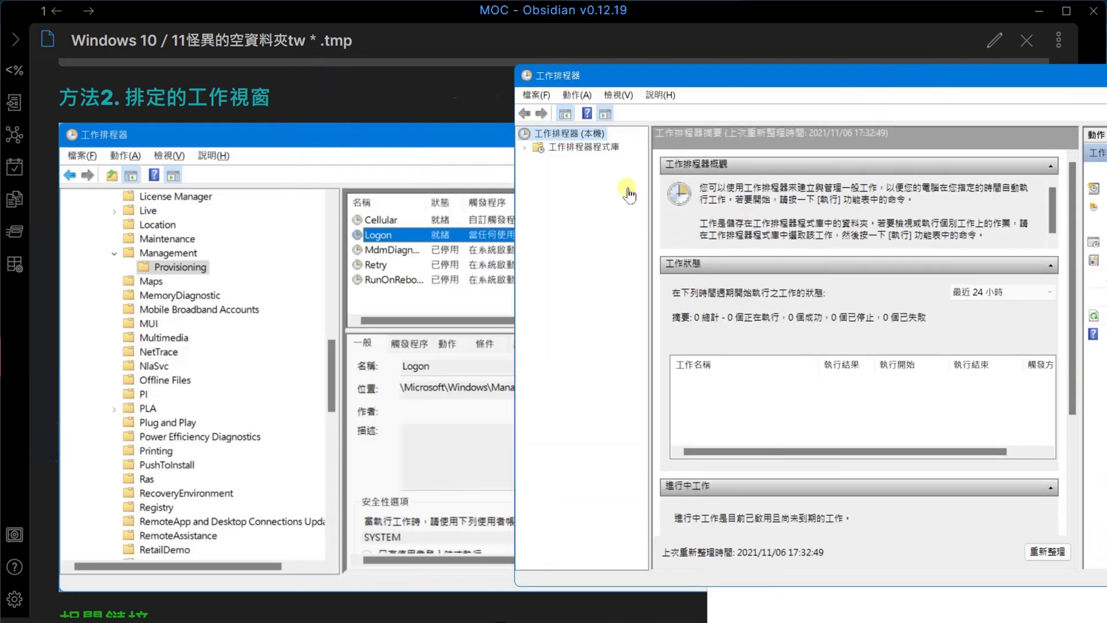
# - Open the Microsoft\Windows\Management\Provisioning folder in the Task Scheduler Library, widening the folder tree for readability
pyautogui.click(526, 151)
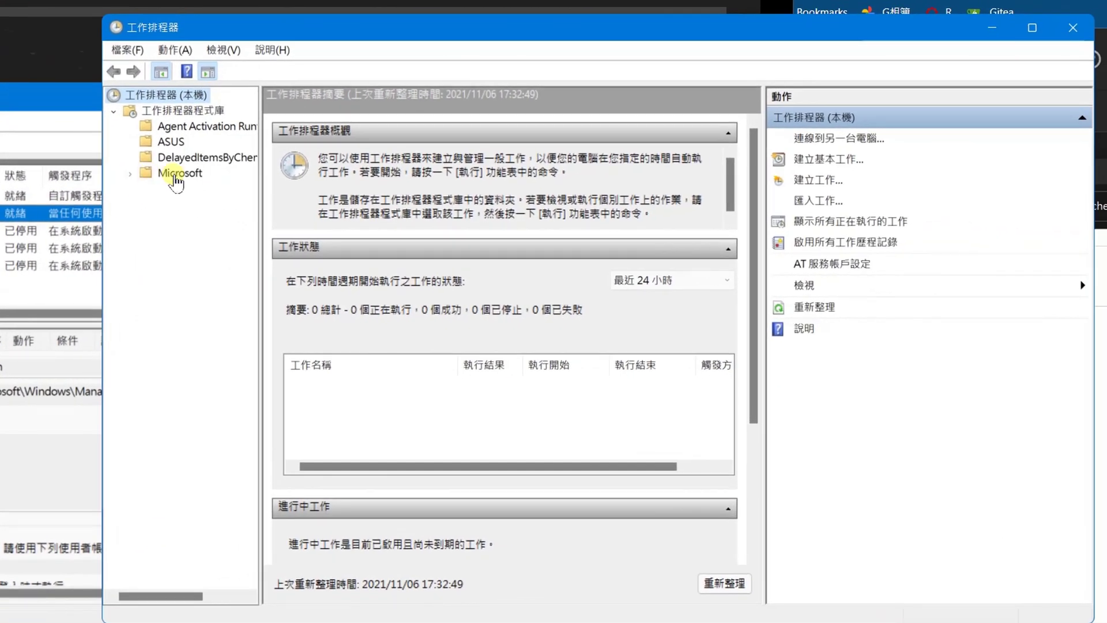
pyautogui.doubleClick(174, 173)
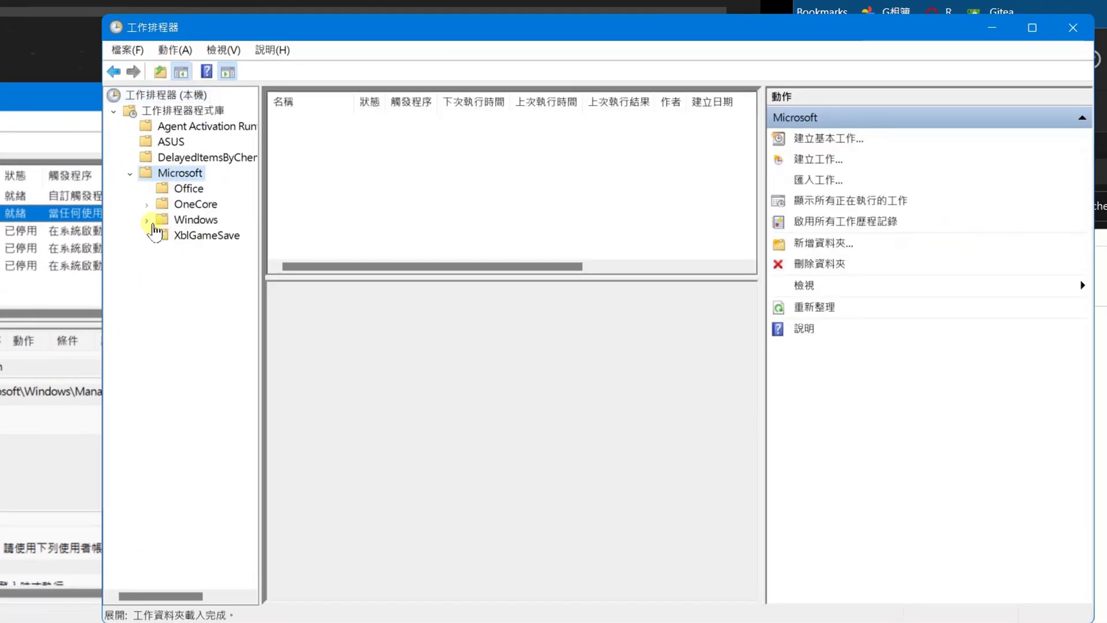
pyautogui.click(146, 221)
pyautogui.click(206, 221)
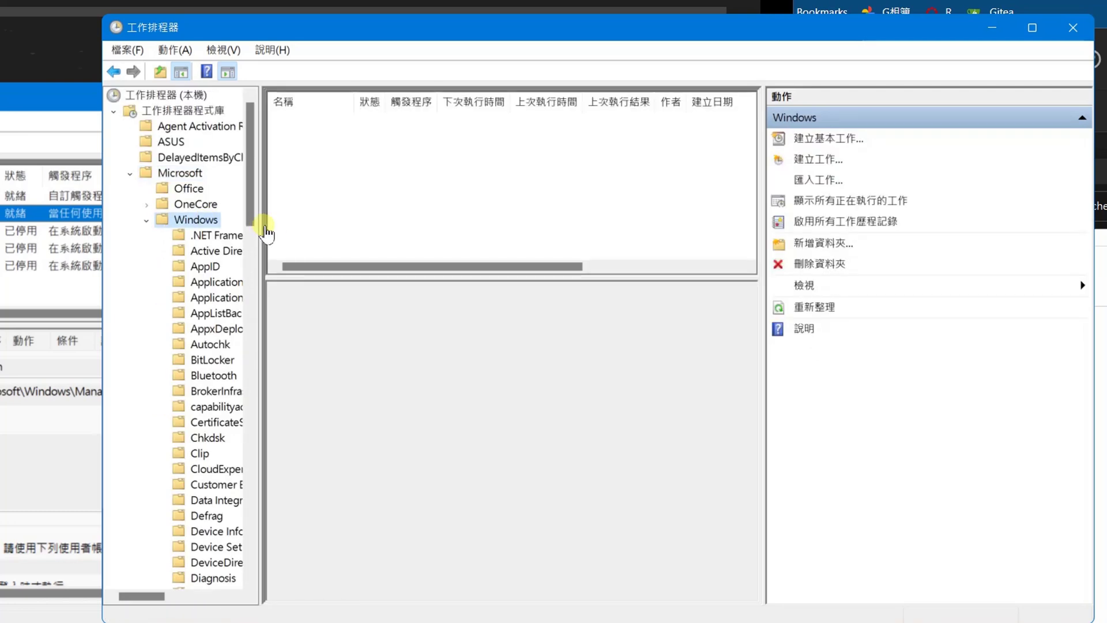
pyautogui.moveTo(264, 232); pyautogui.dragTo(324, 361)
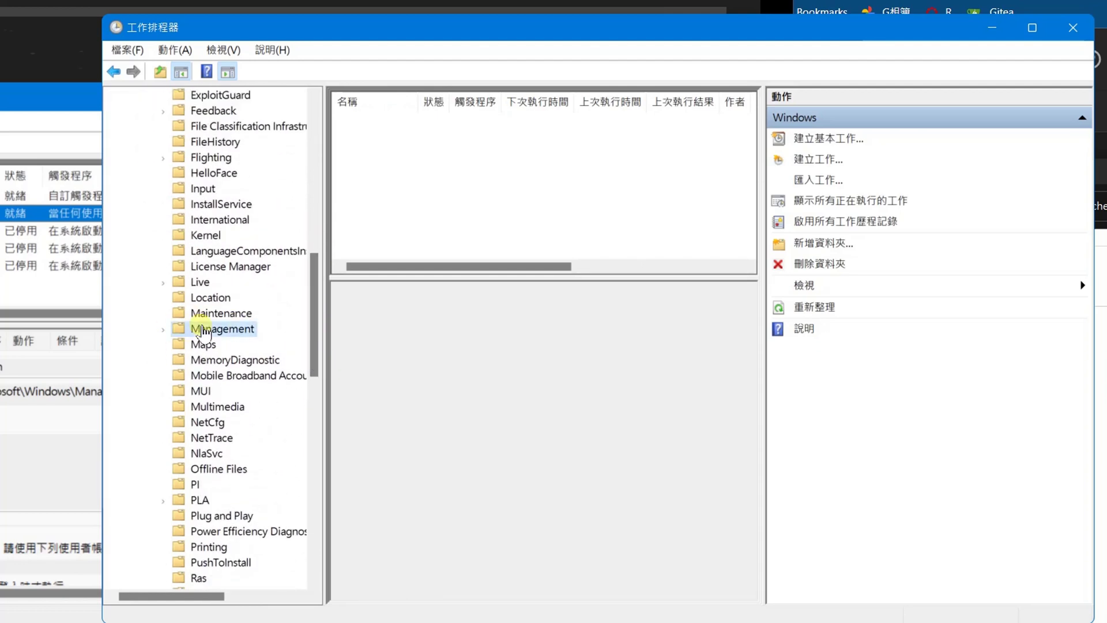
pyautogui.click(237, 332)
pyautogui.doubleClick(238, 334)
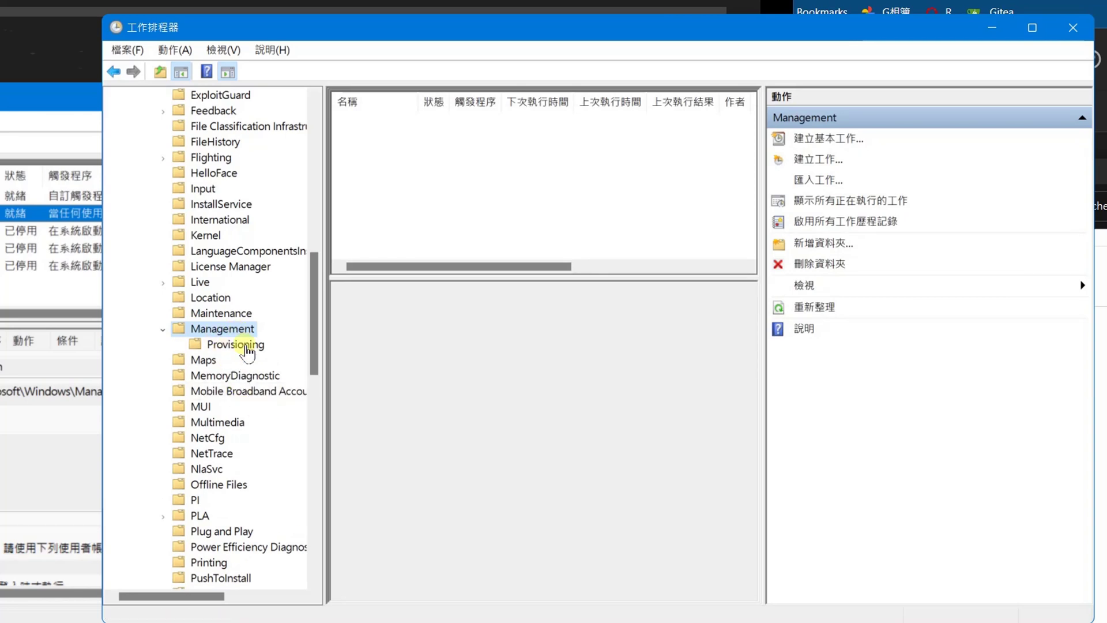
pyautogui.click(234, 346)
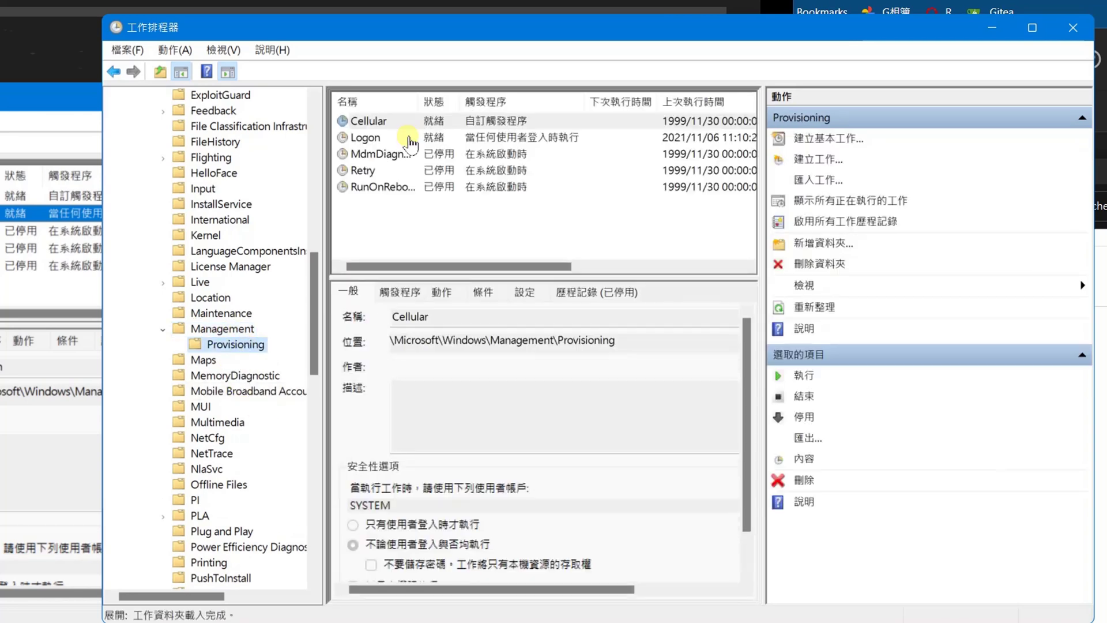
# - Select the Logon task in Provisioning and check its last run time and last run result
pyautogui.click(375, 139)
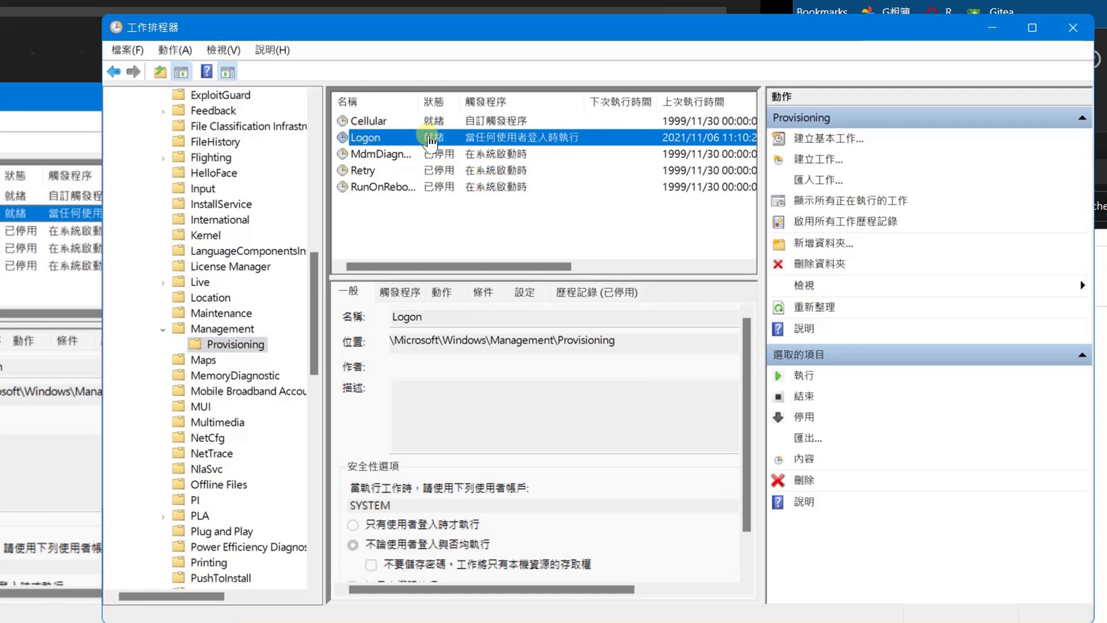
pyautogui.moveTo(553, 271); pyautogui.dragTo(673, 272)
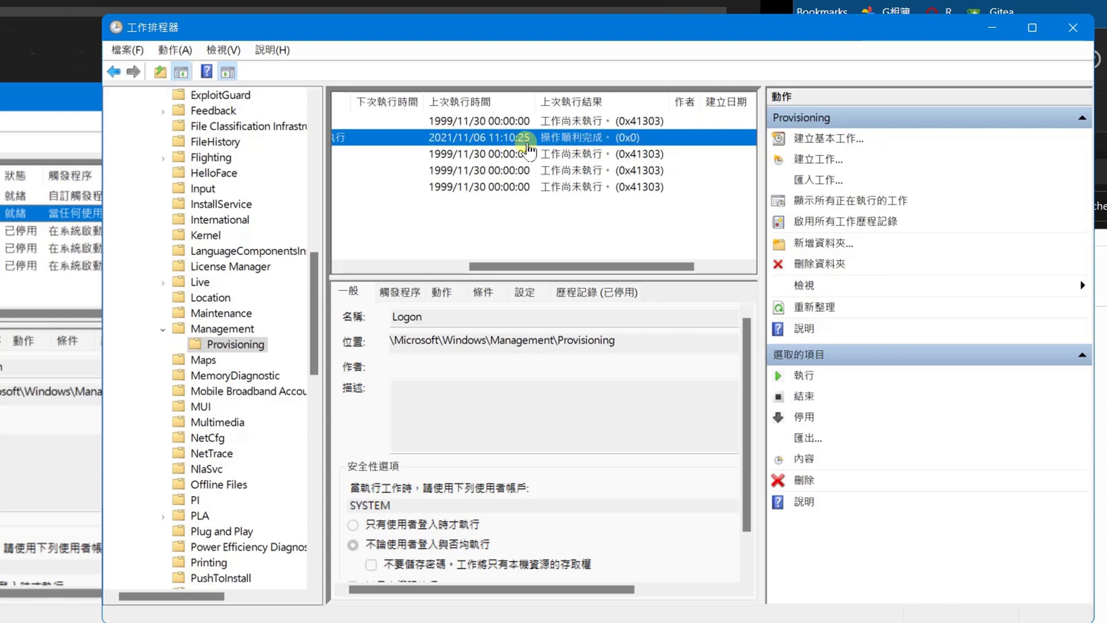
pyautogui.moveTo(681, 267); pyautogui.dragTo(432, 265)
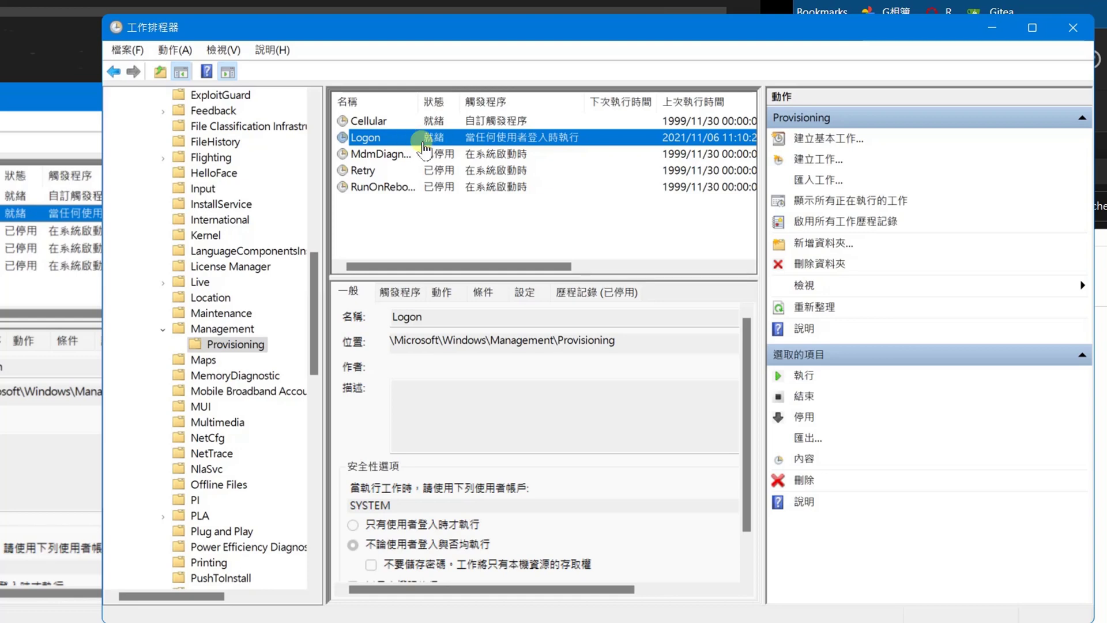
# - Disable the Logon task in Provisioning and reselect it to refresh its available actions
pyautogui.rightClick(383, 140)
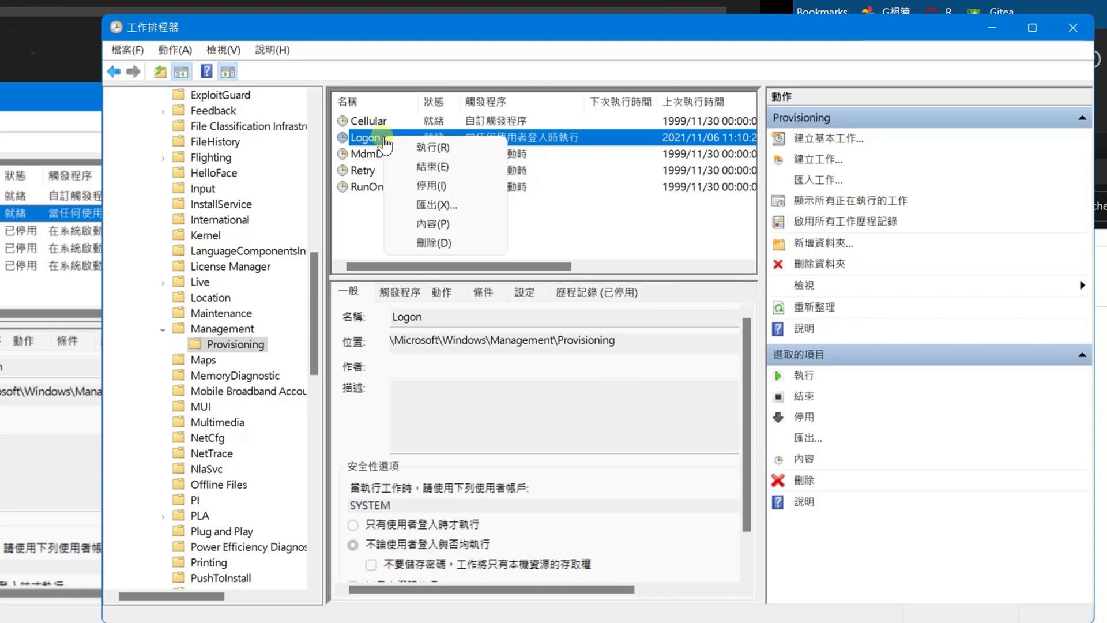
pyautogui.click(447, 191)
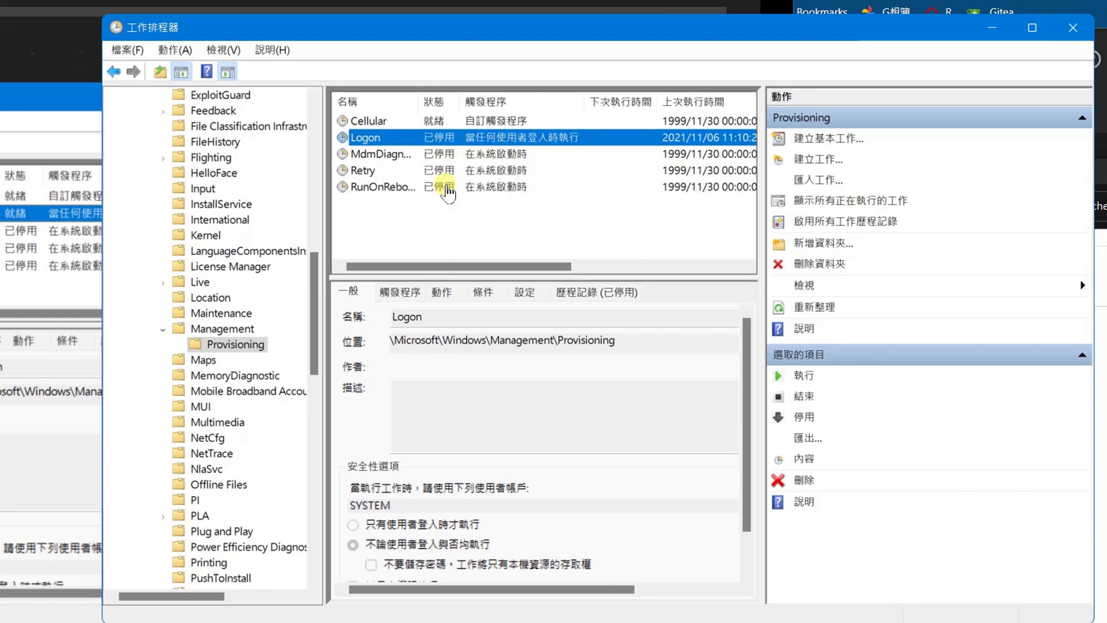
pyautogui.click(374, 154)
pyautogui.click(372, 139)
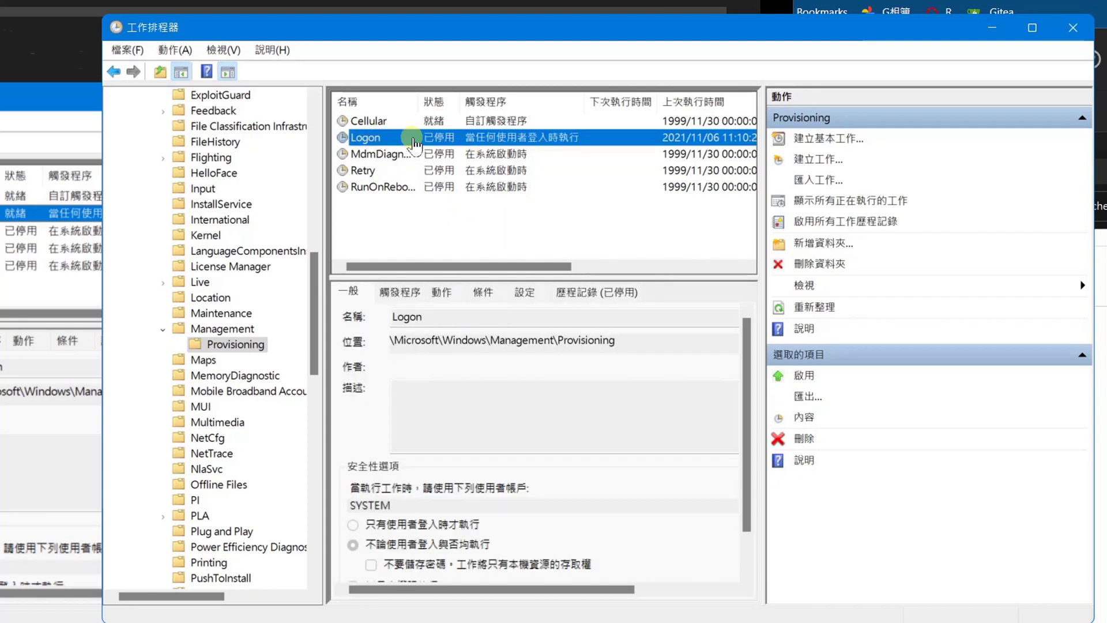